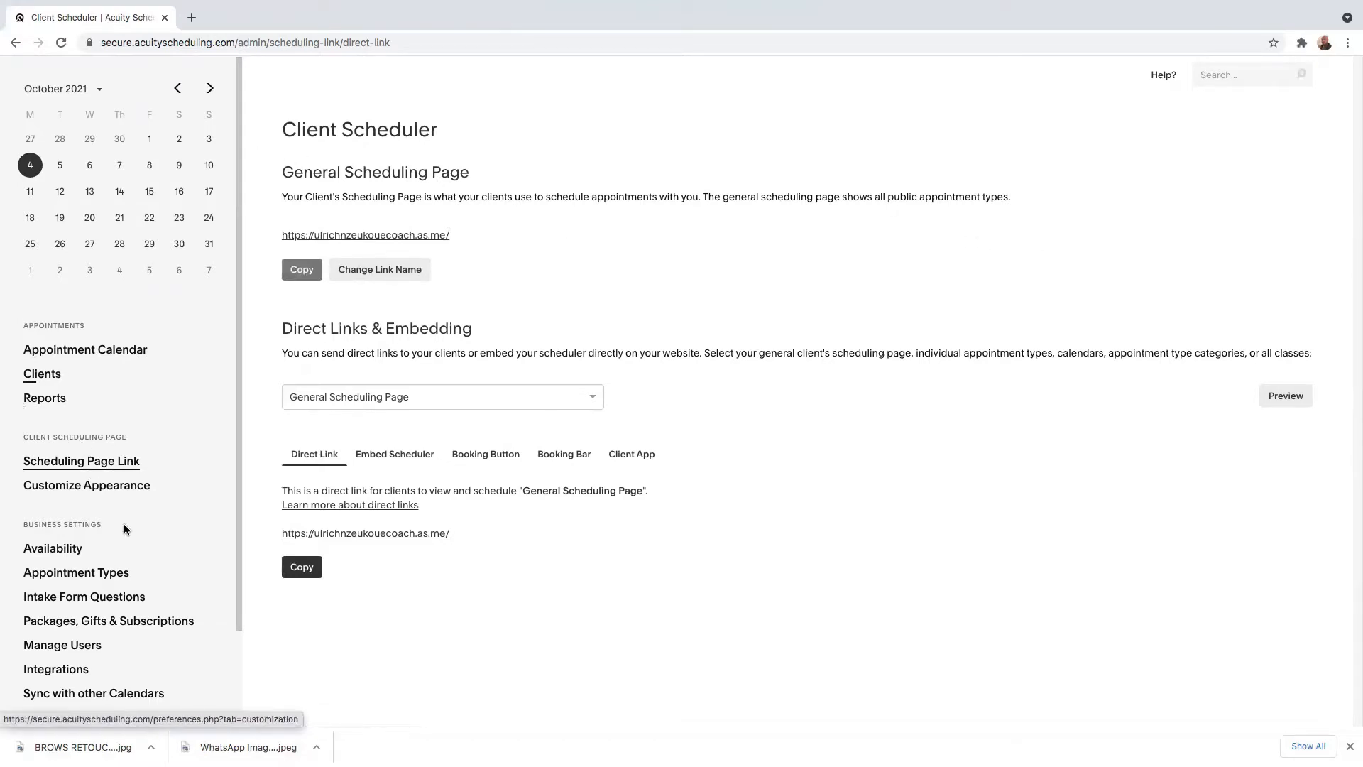
# Open a new coupon form for appointments from the packages and coupons settings.
pyautogui.scroll(-3, 124, 529)
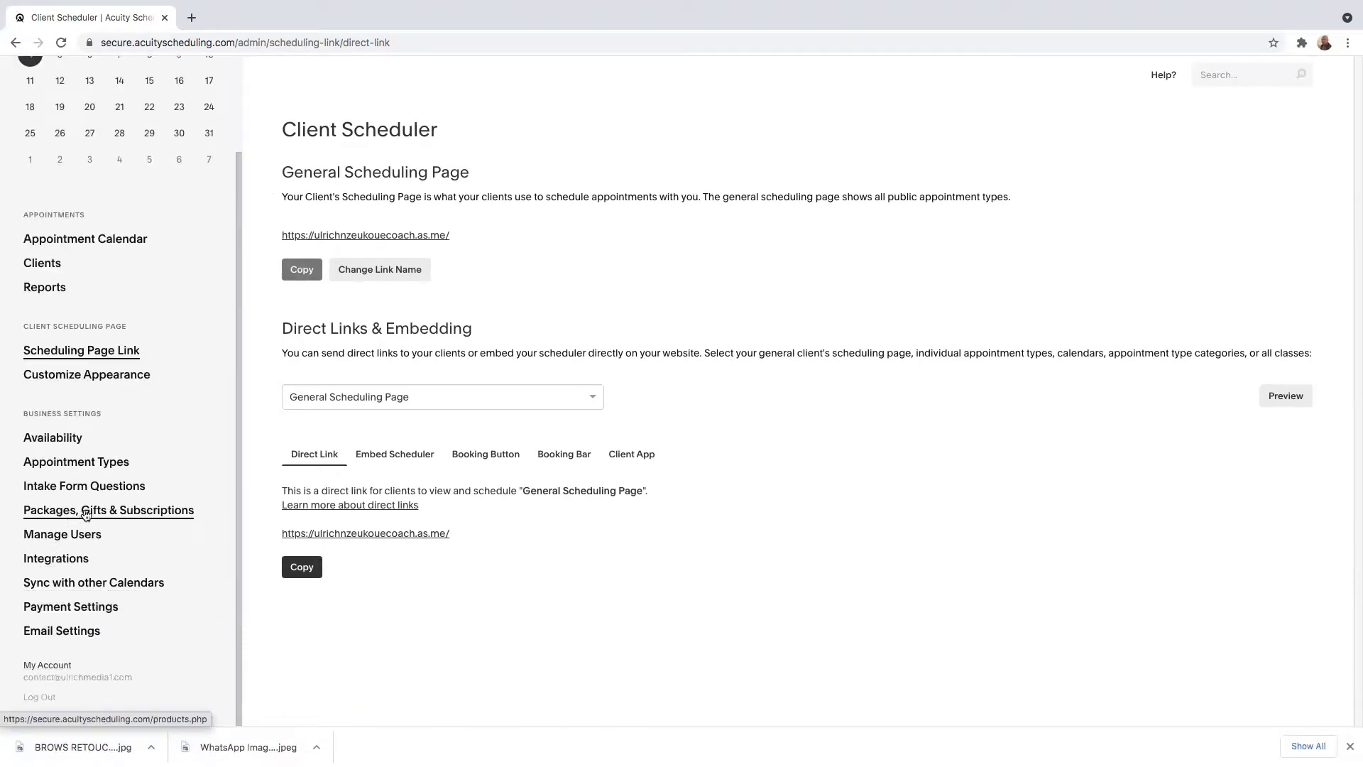
pyautogui.click(142, 514)
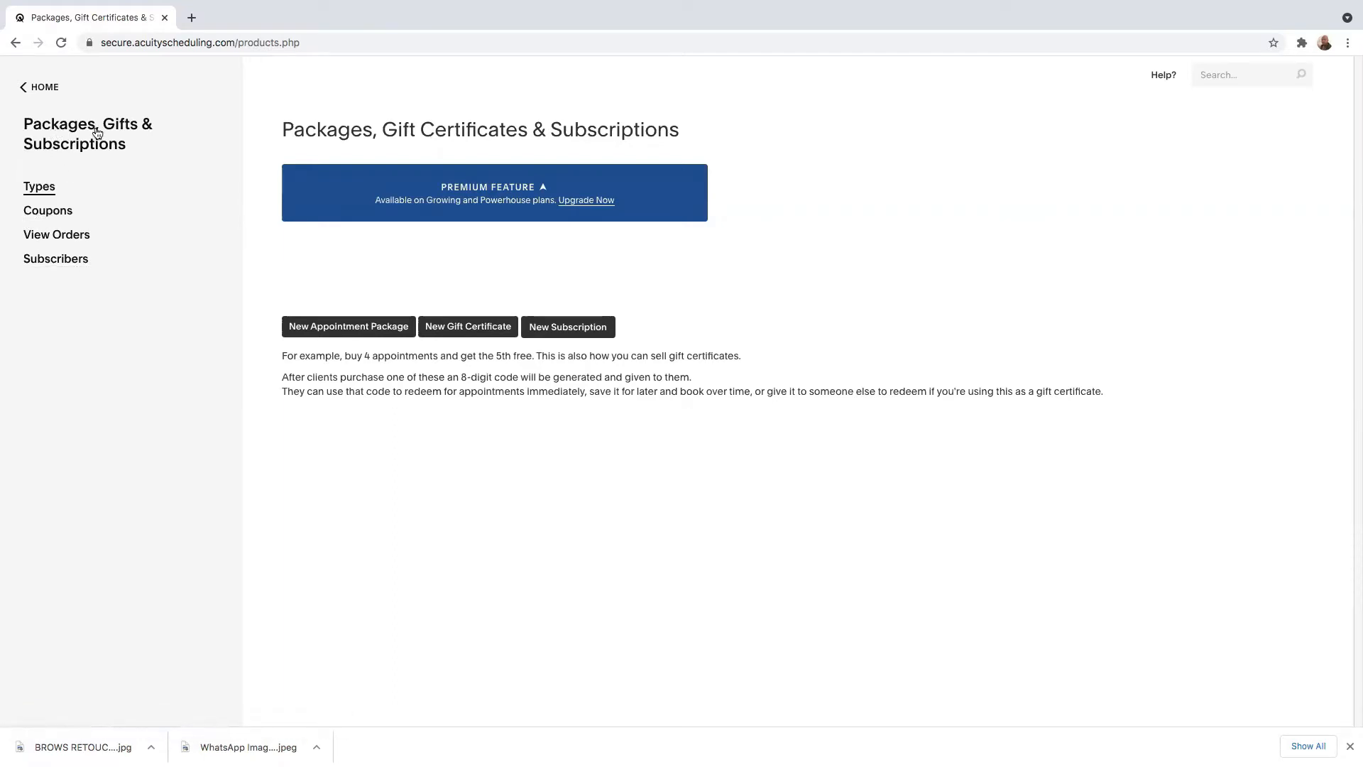
pyautogui.click(51, 217)
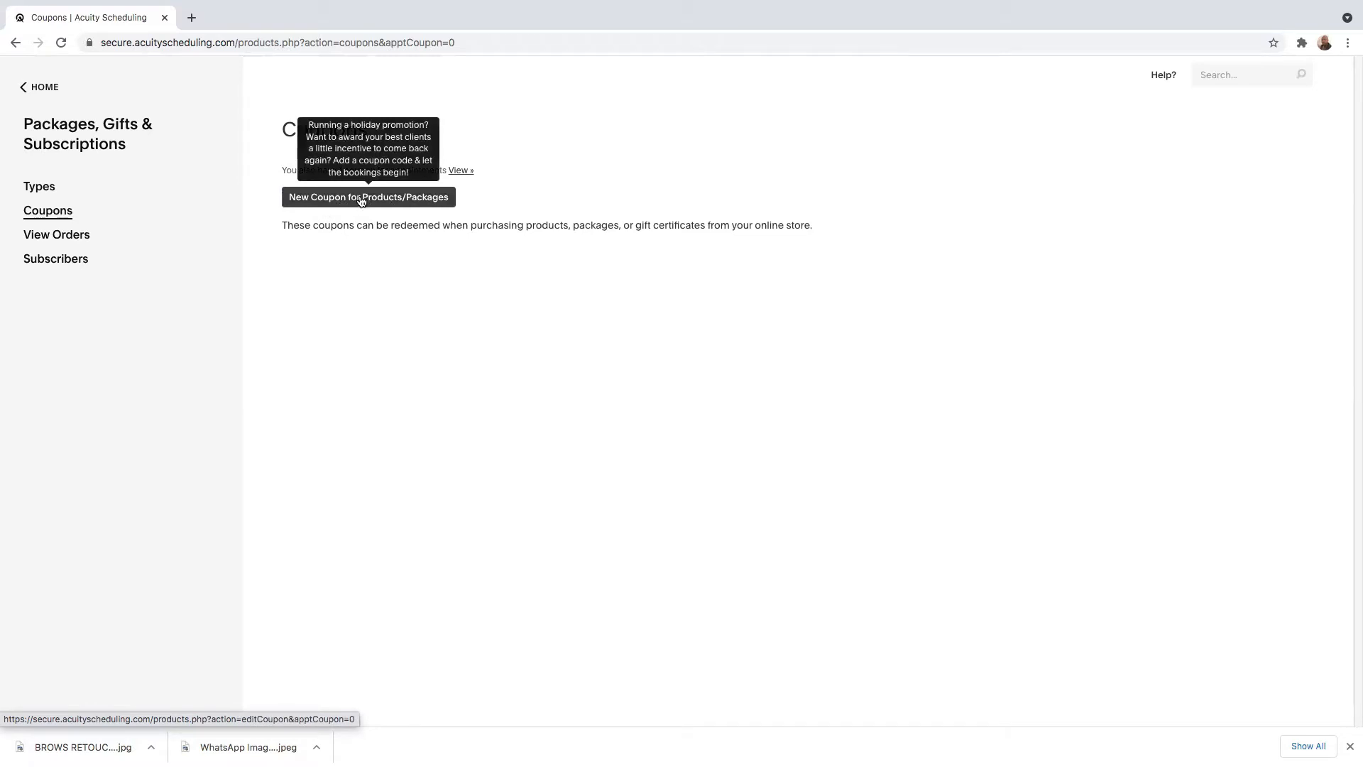
pyautogui.click(361, 201)
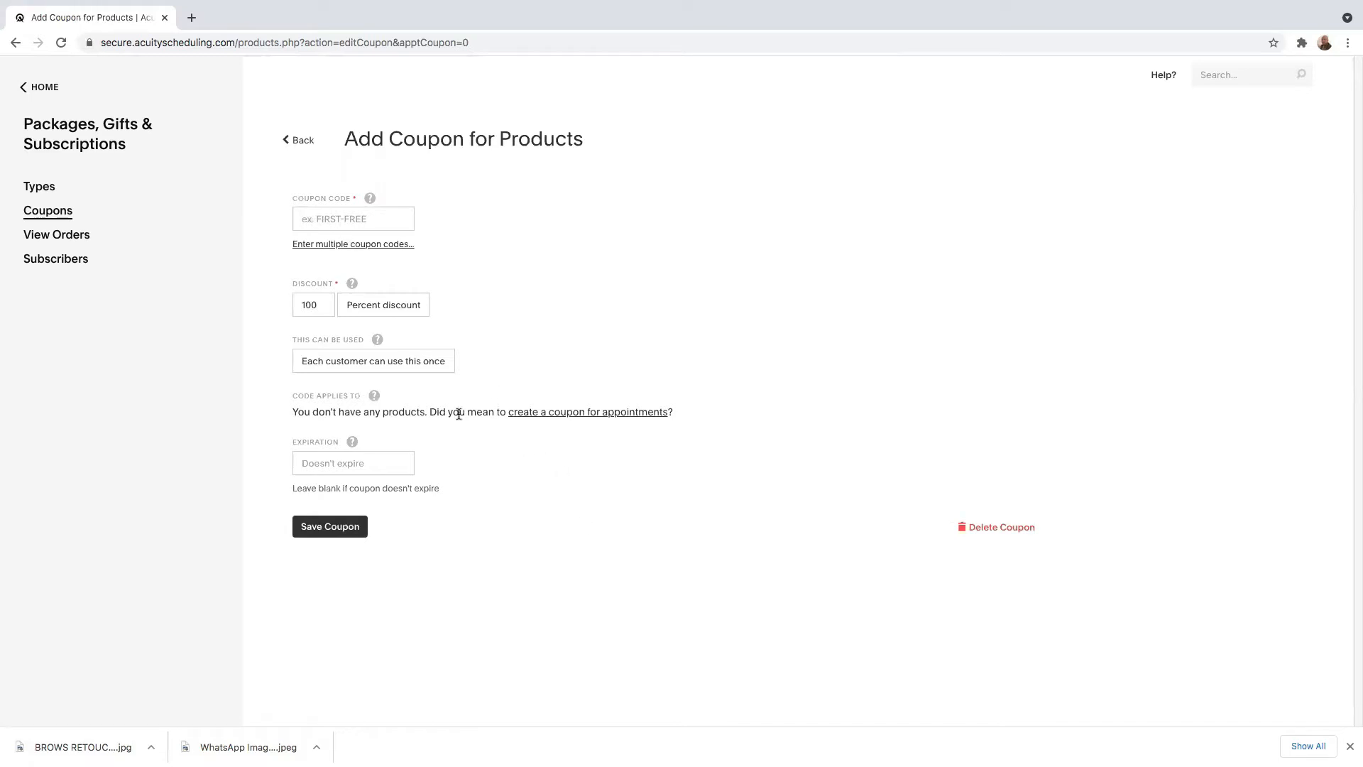
pyautogui.click(557, 416)
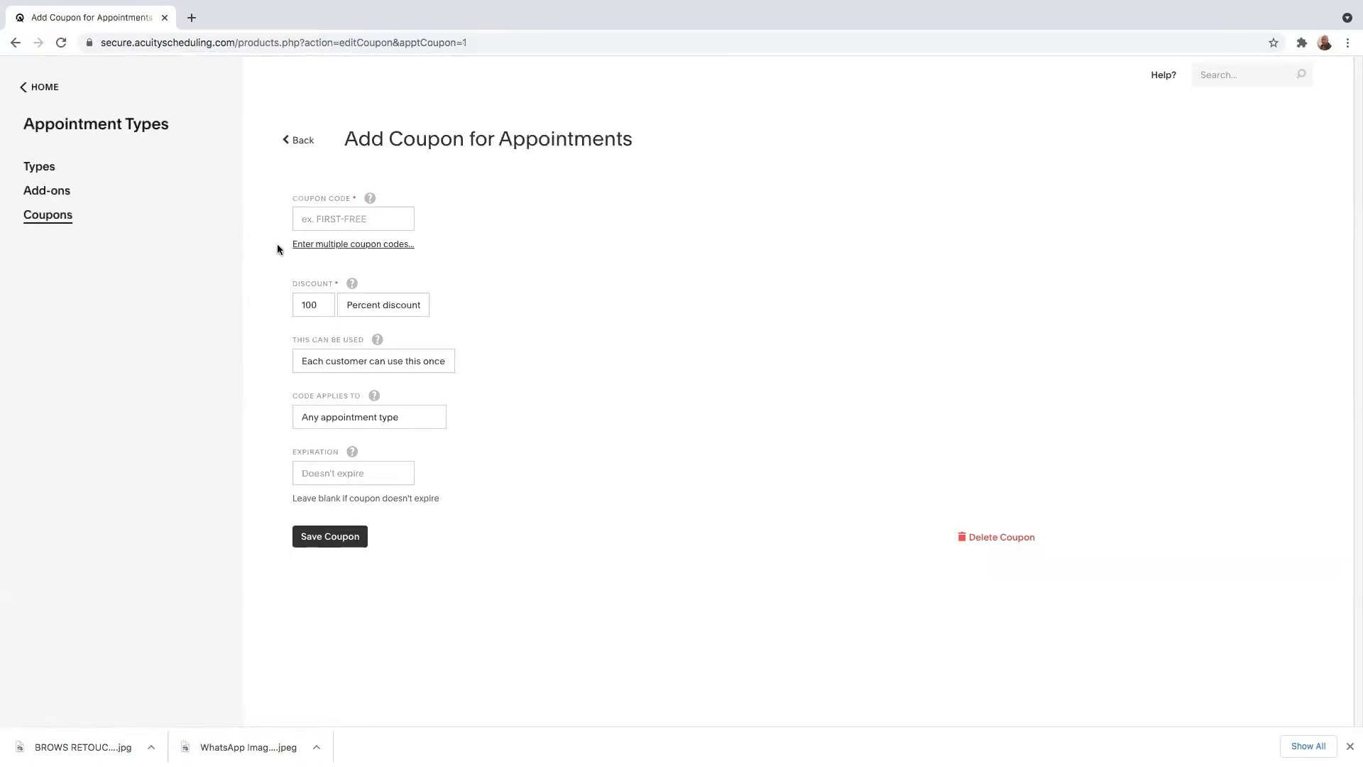
# Enter the coupon code FBPIXELS and set its discount to a fixed amount of €15.
pyautogui.click(325, 222)
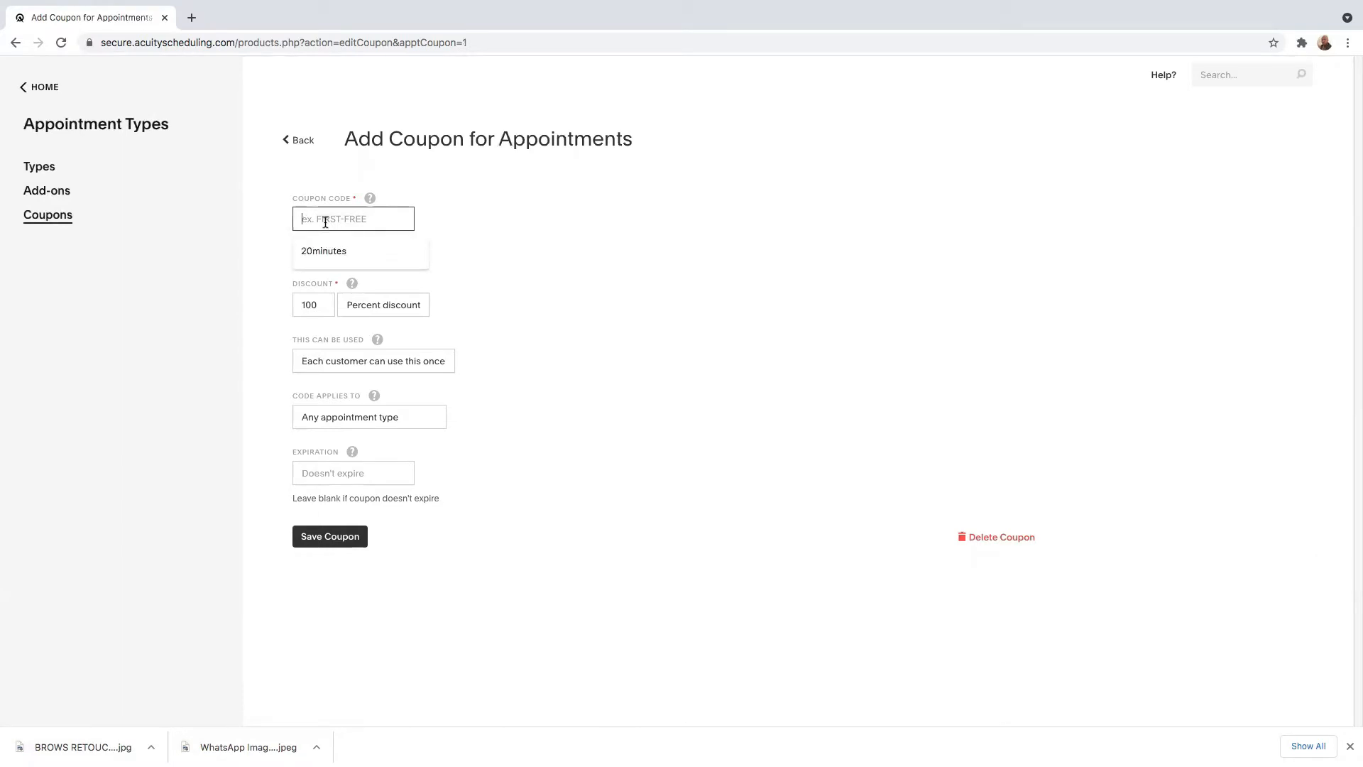
pyautogui.write('FBPIXELS')
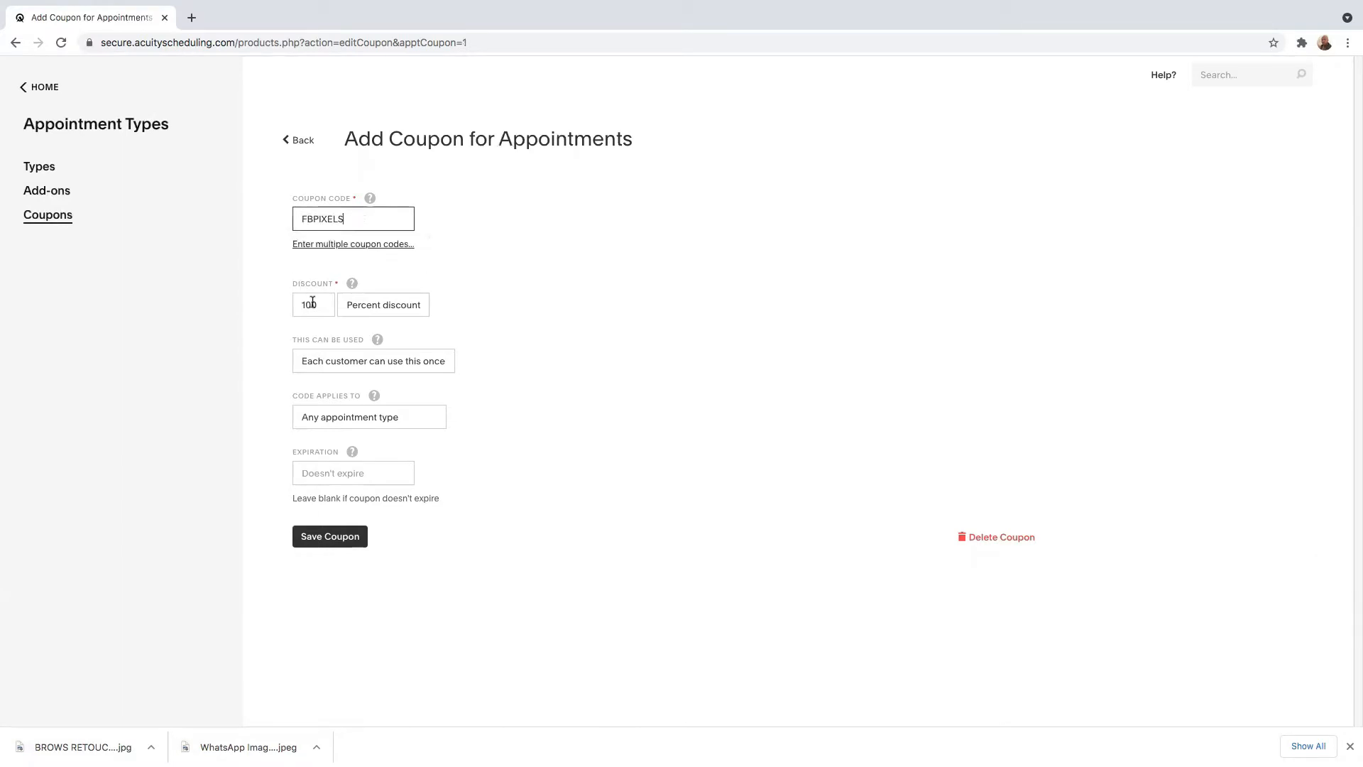
pyautogui.click(318, 307)
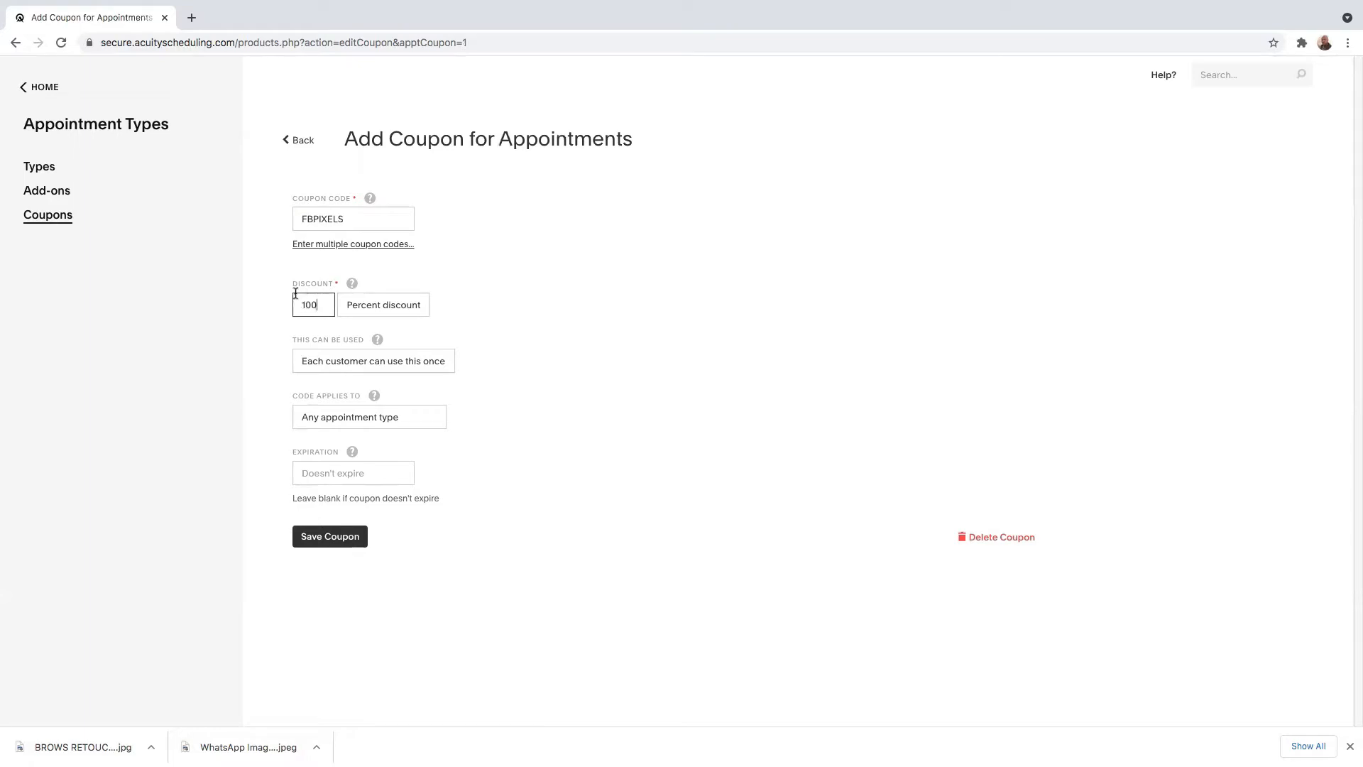
pyautogui.click(385, 308)
pyautogui.click(366, 318)
pyautogui.click(320, 306)
pyautogui.press('BackSpace')
pyautogui.press('BackSpace')
pyautogui.press('BackSpace')
pyautogui.write('15')
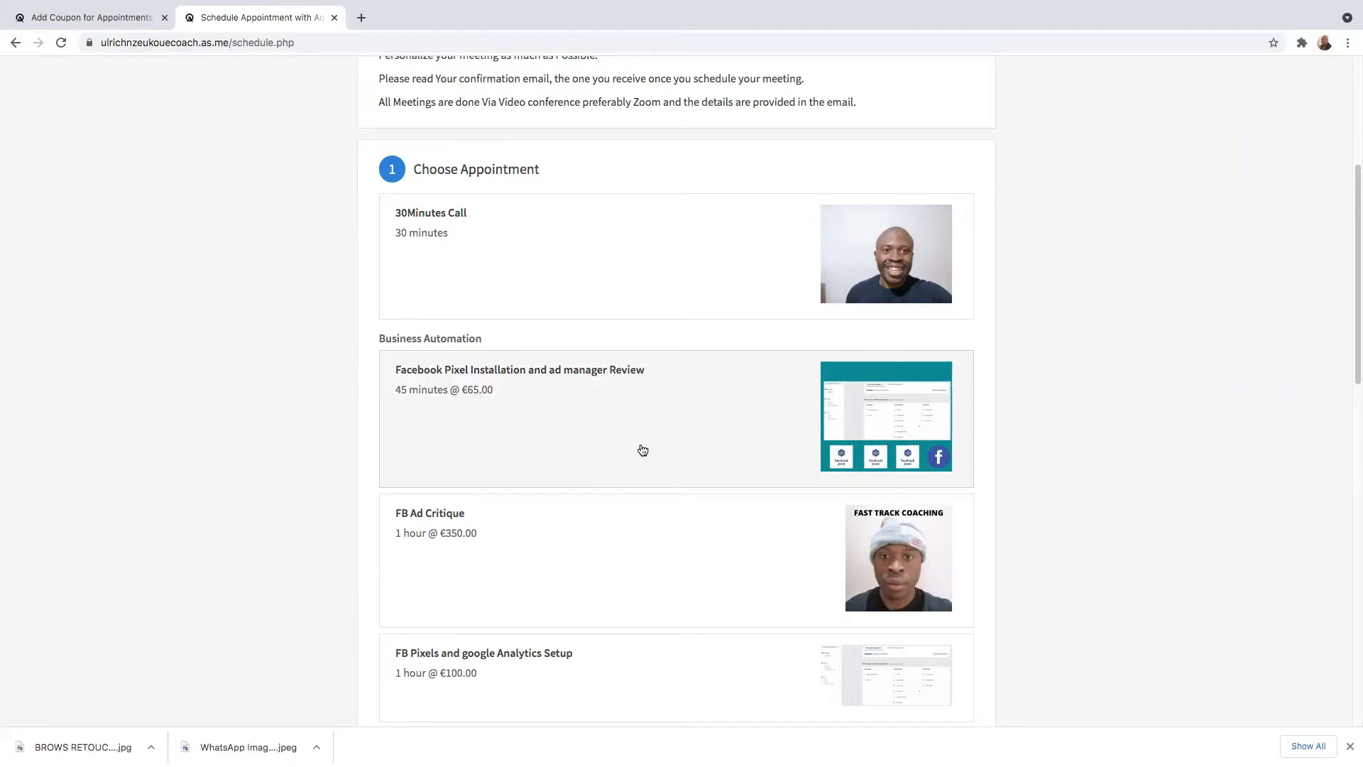
# Review the appointment types and prices on the public scheduling page, and return to the coupon form.
pyautogui.scroll(-2, 604, 450)
pyautogui.scroll(-10, 605, 450)
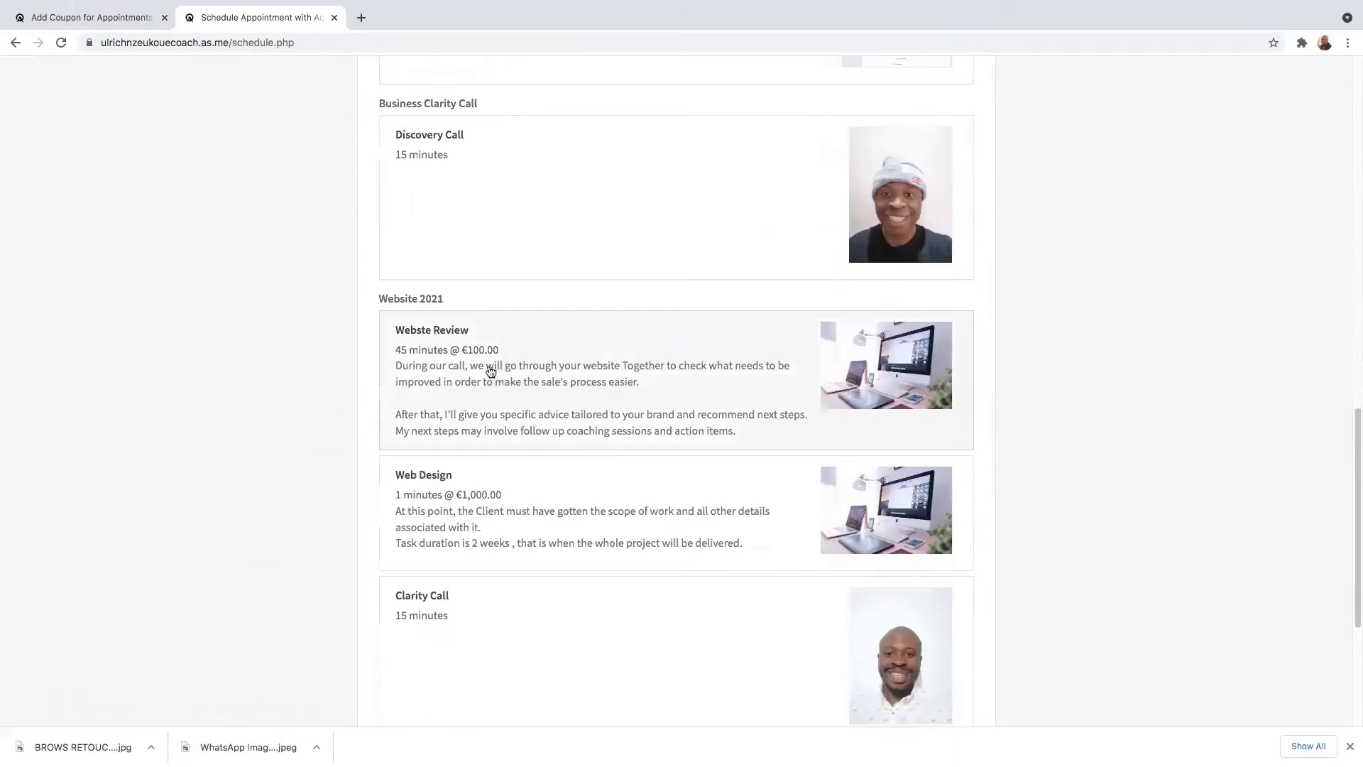
pyautogui.scroll(-4, 611, 536)
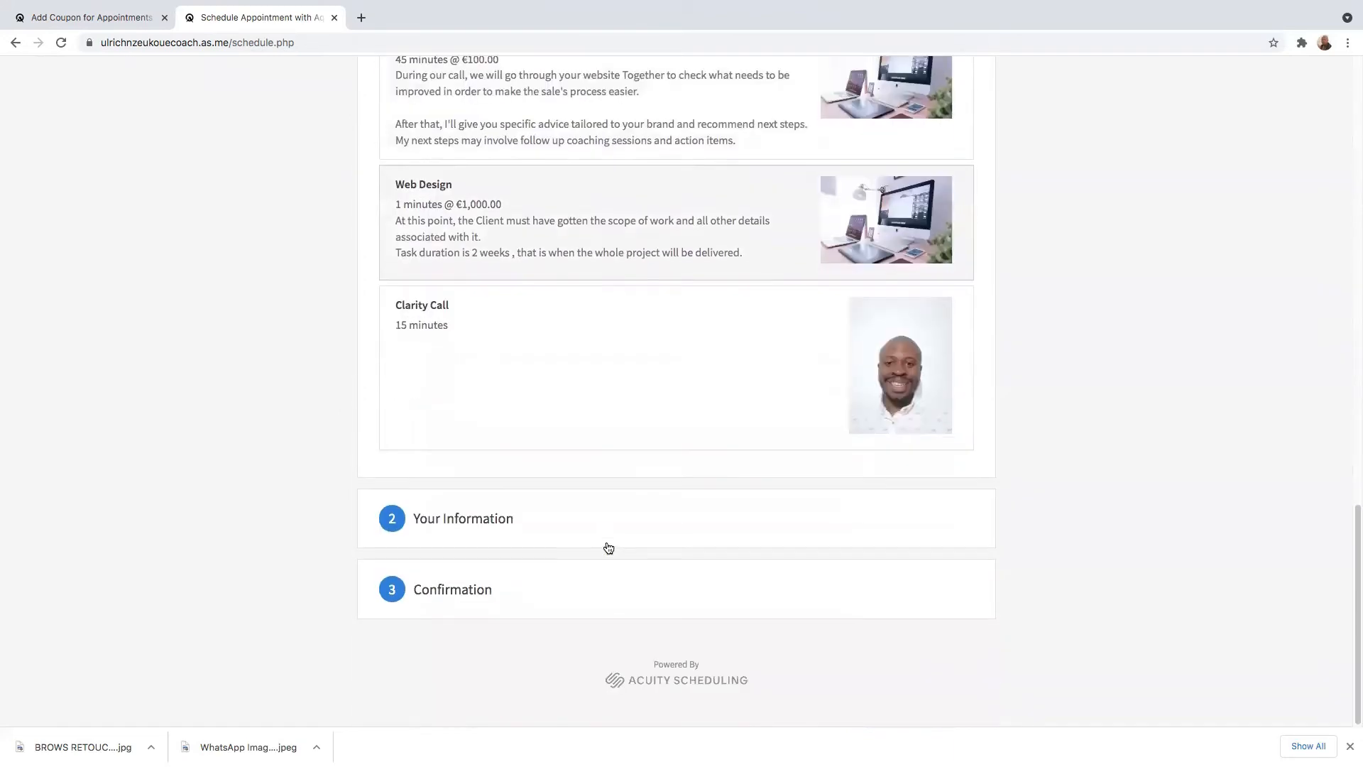
pyautogui.scroll(20, 605, 547)
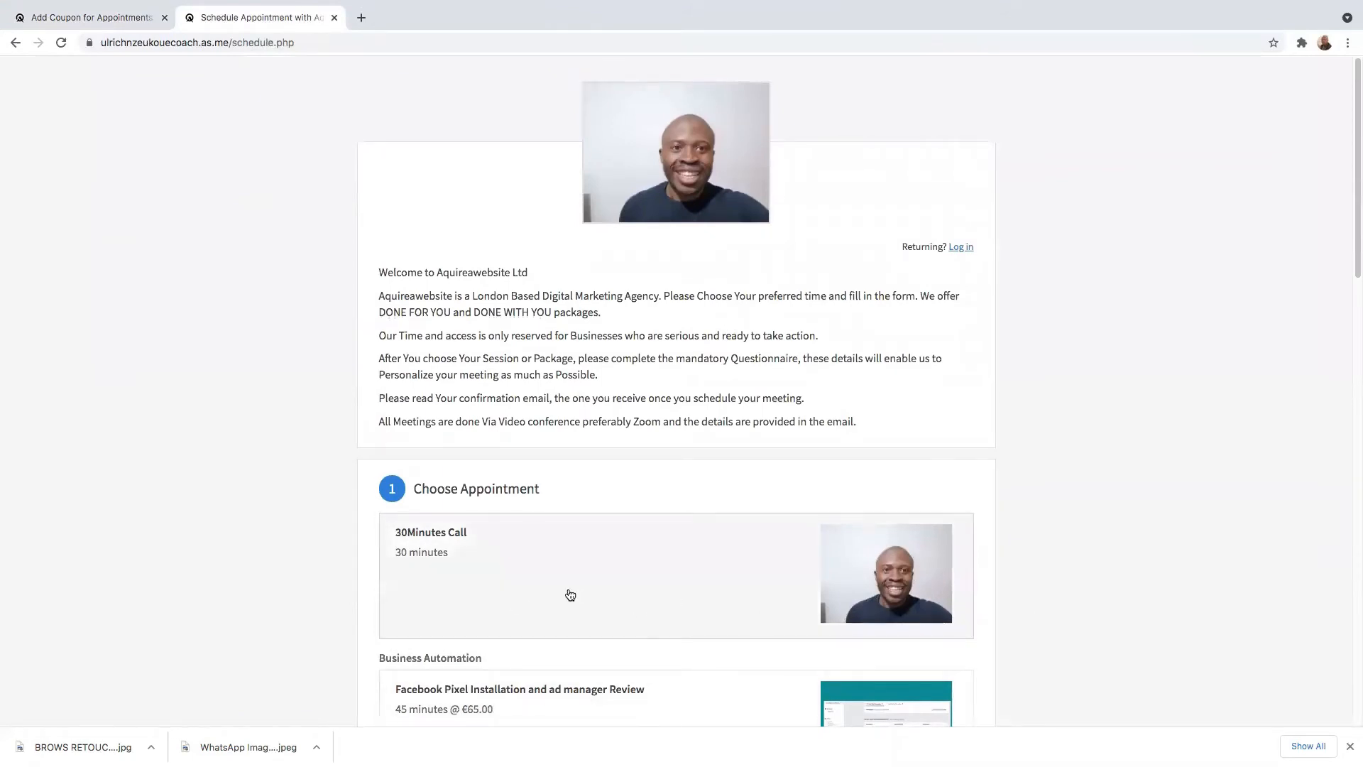
pyautogui.click(100, 17)
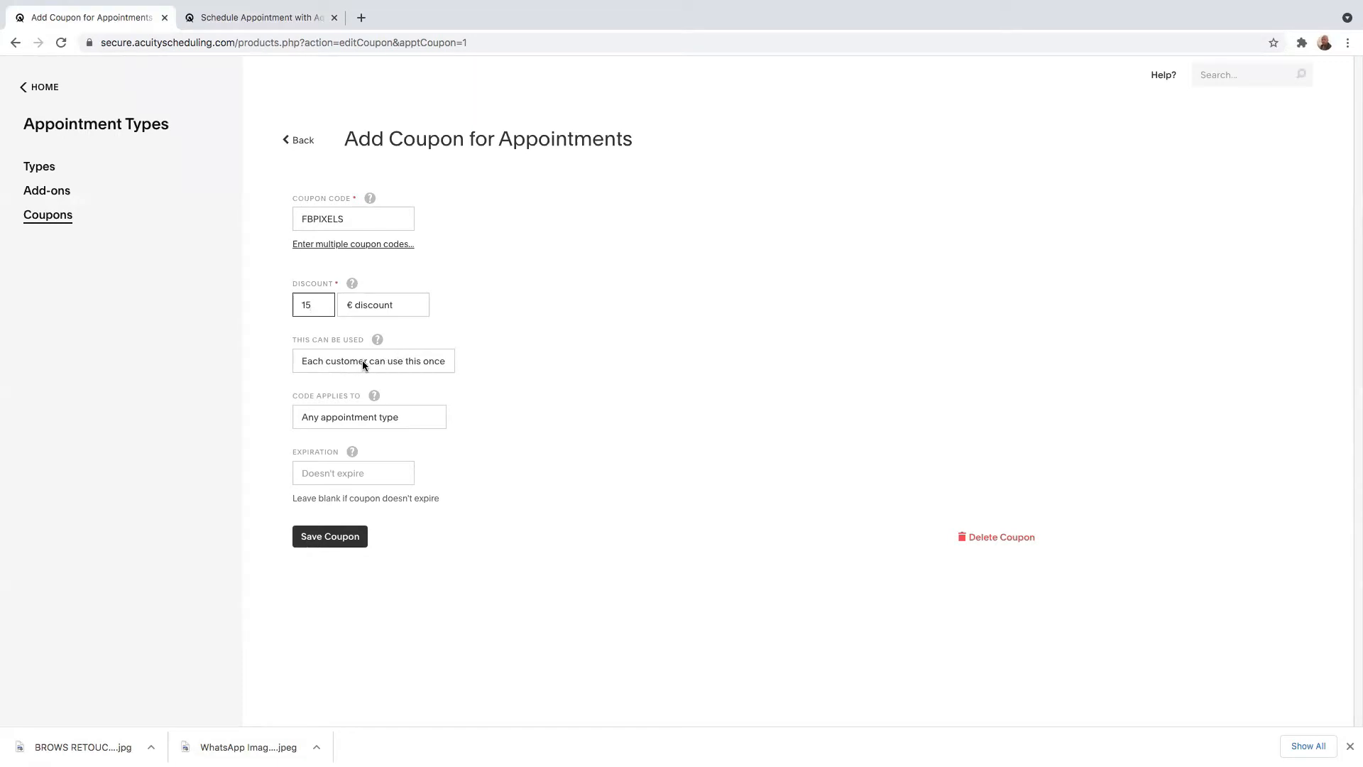
# Limit the coupon to one use per customer and only the Facebook Pixel Installation and ad manager Review appointment type, and save it.
pyautogui.click(404, 364)
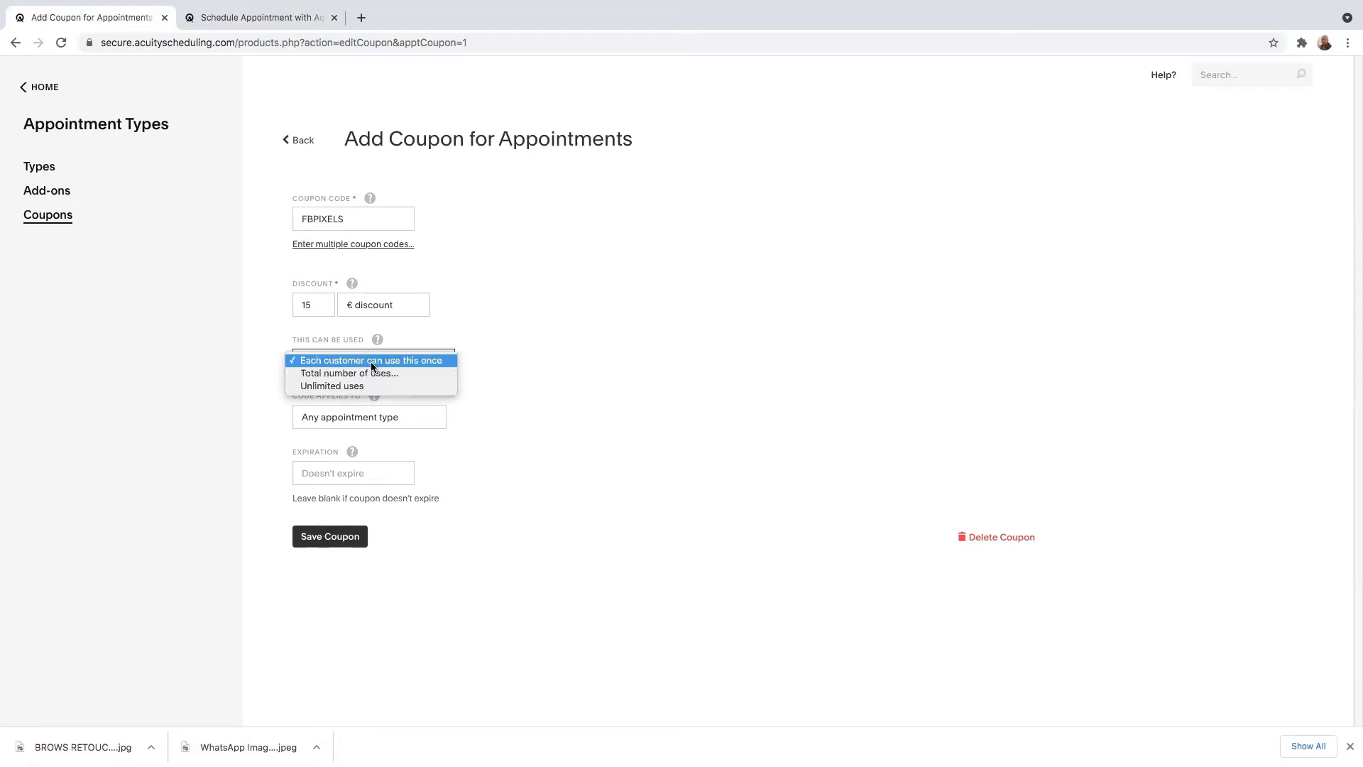
pyautogui.click(379, 362)
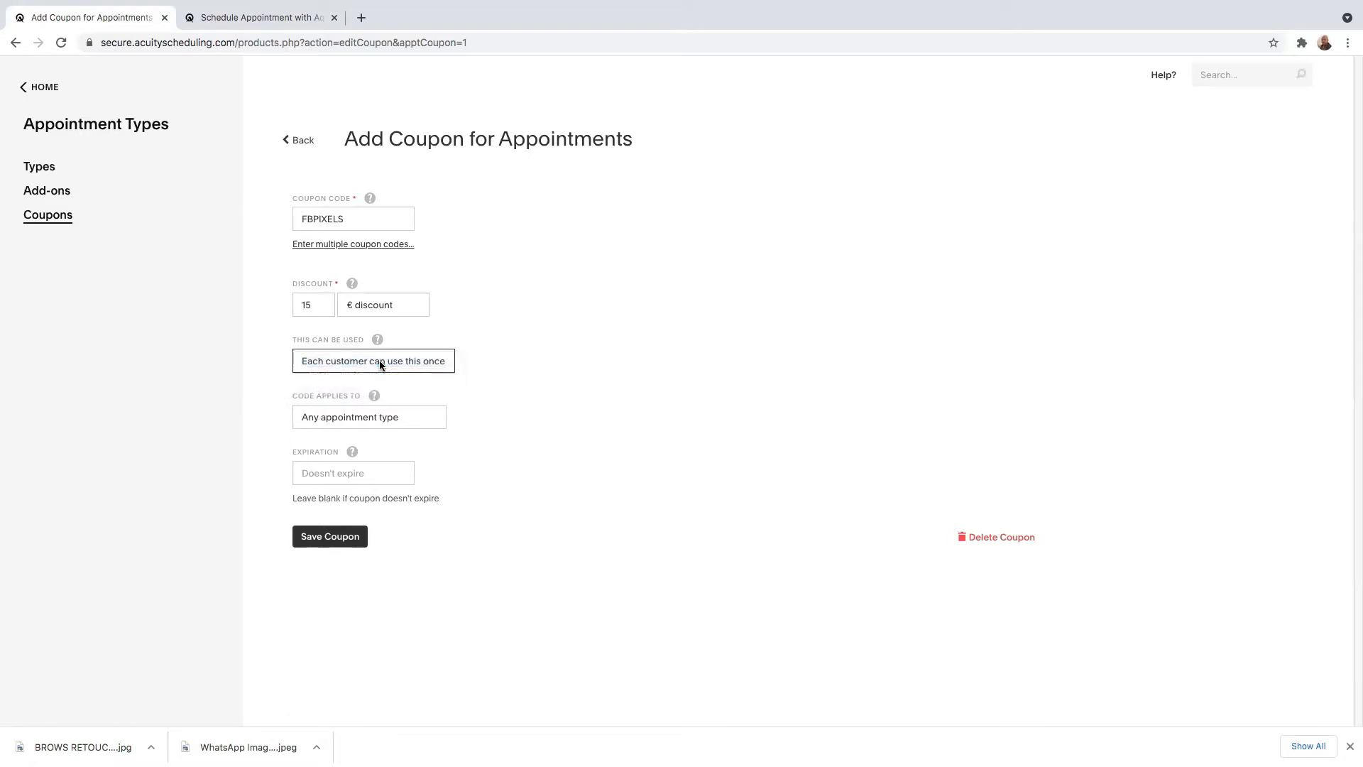
pyautogui.click(379, 416)
pyautogui.click(352, 427)
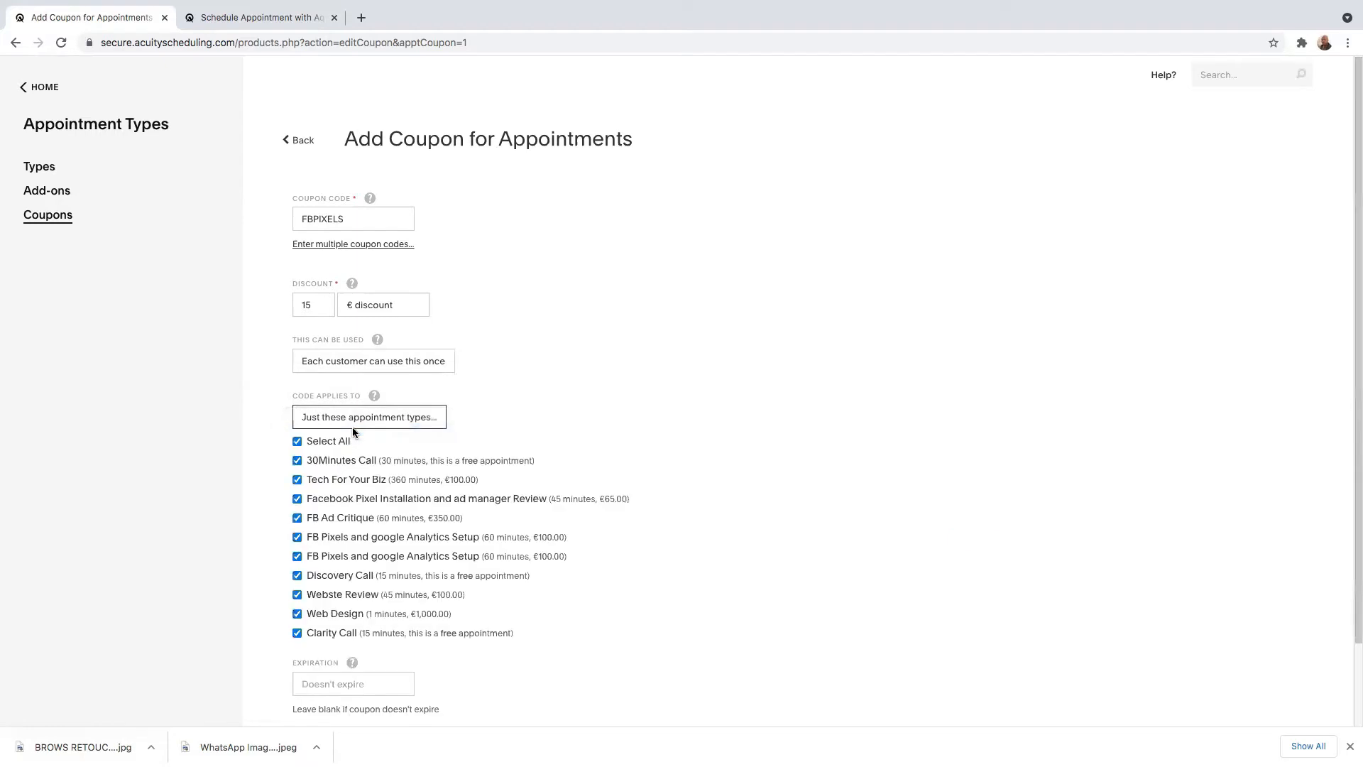
pyautogui.click(297, 441)
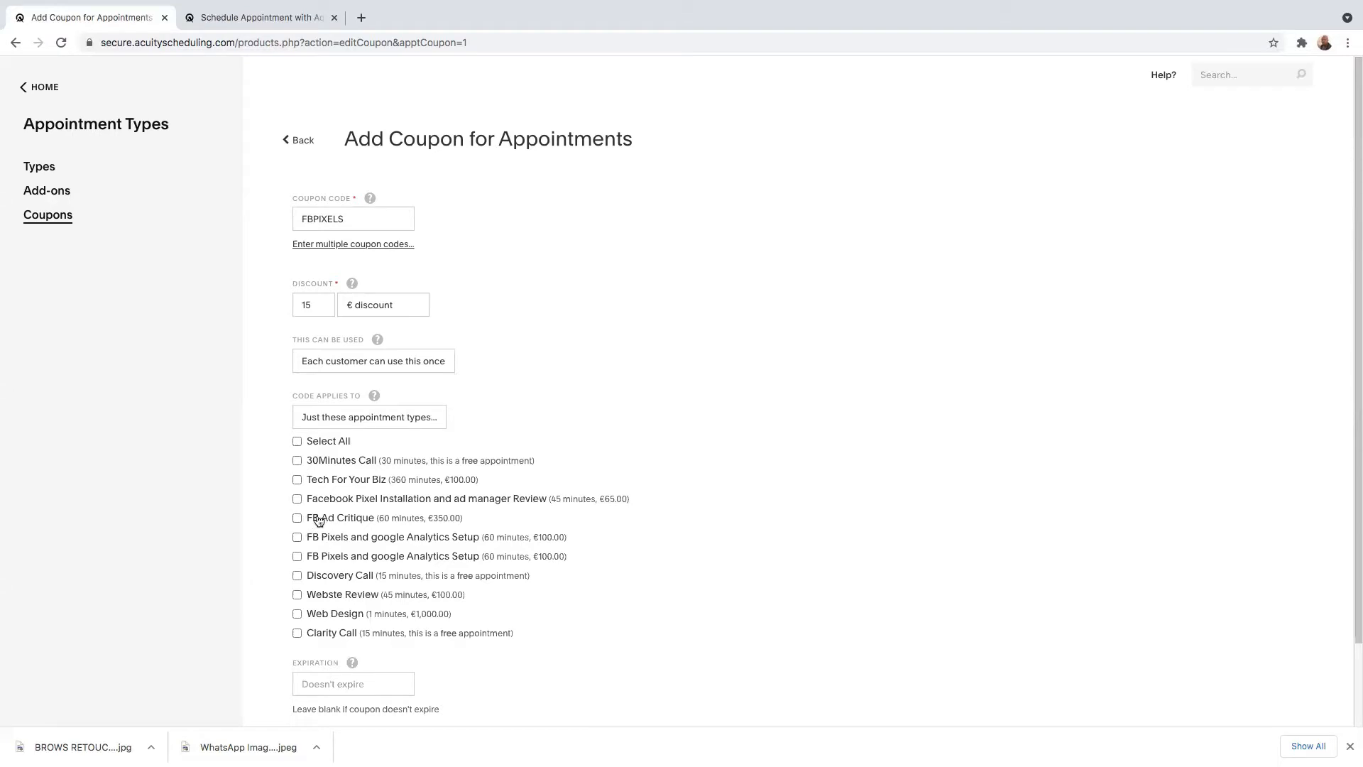
pyautogui.click(297, 498)
pyautogui.scroll(-3, 455, 526)
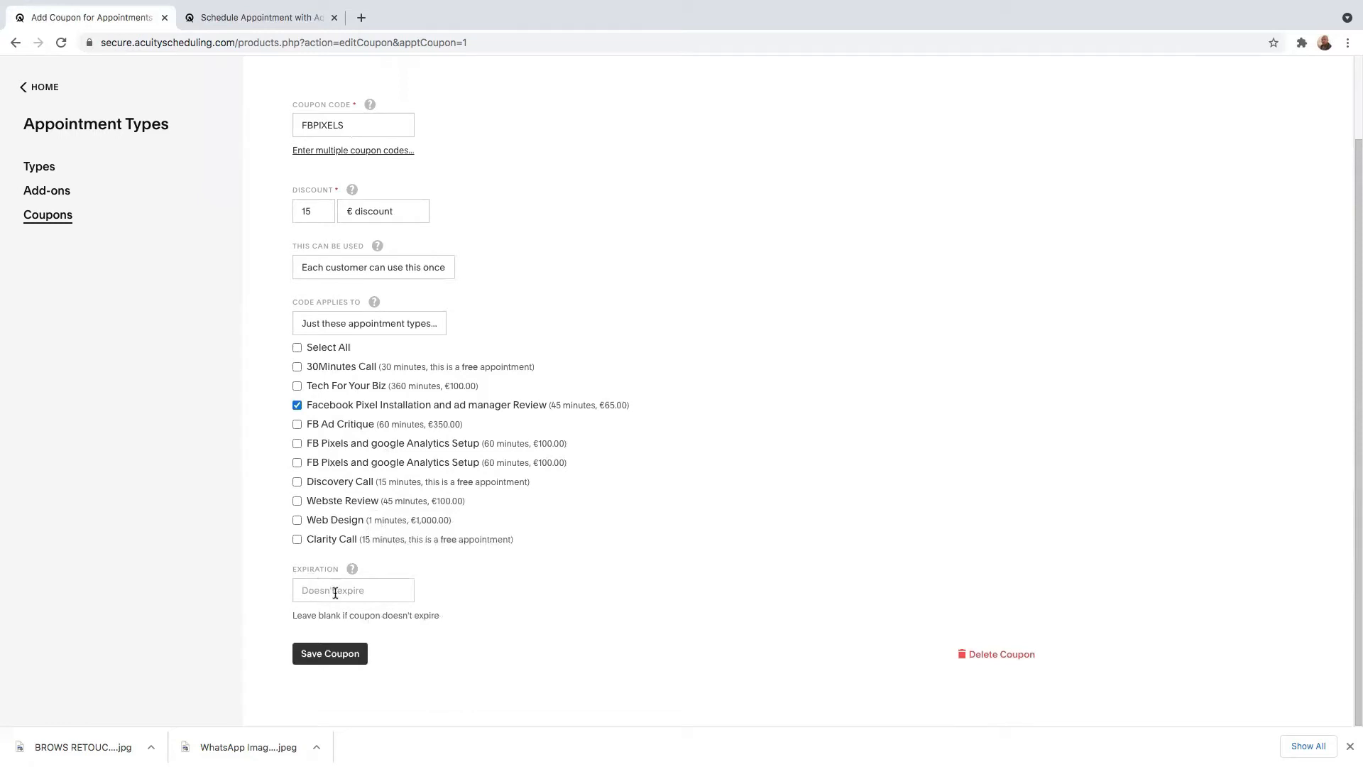
pyautogui.click(324, 660)
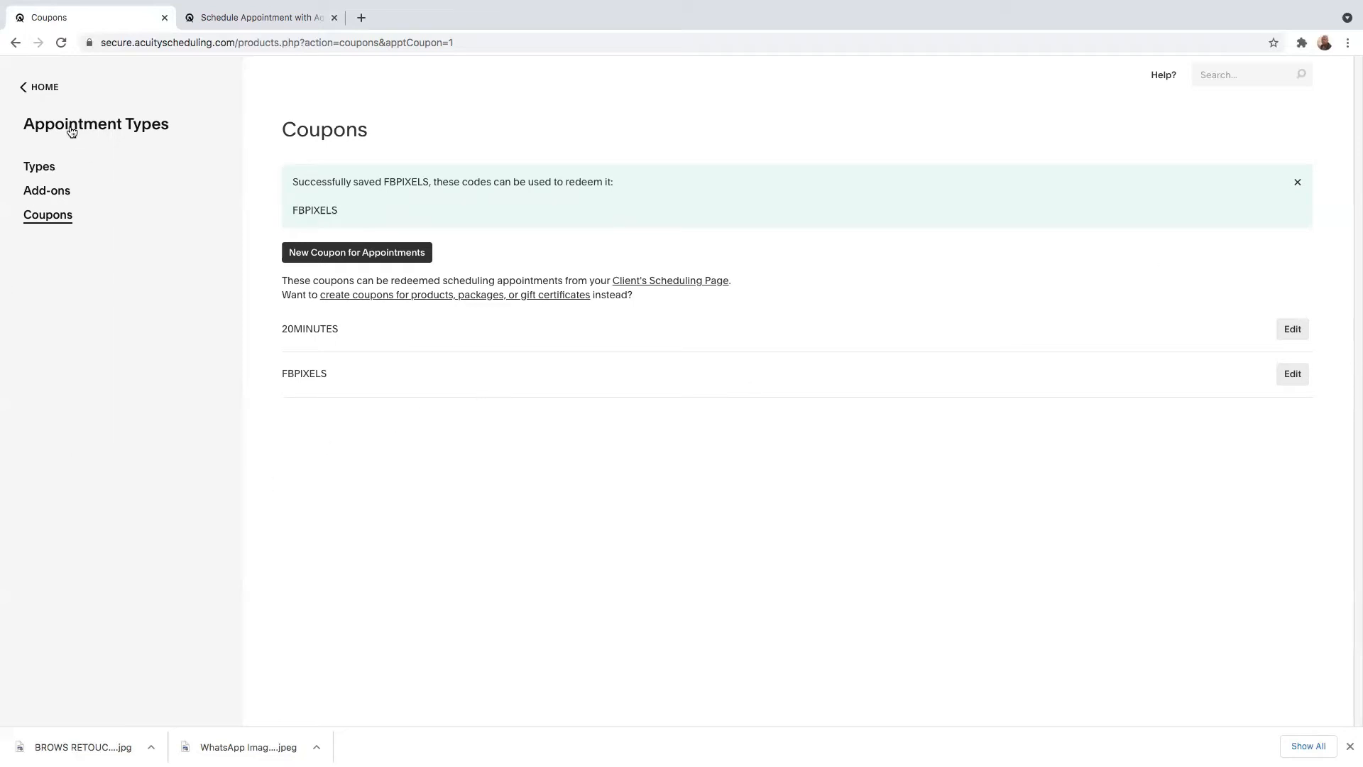
# Open the Initial Confirmation email template in the email settings.
pyautogui.click(41, 88)
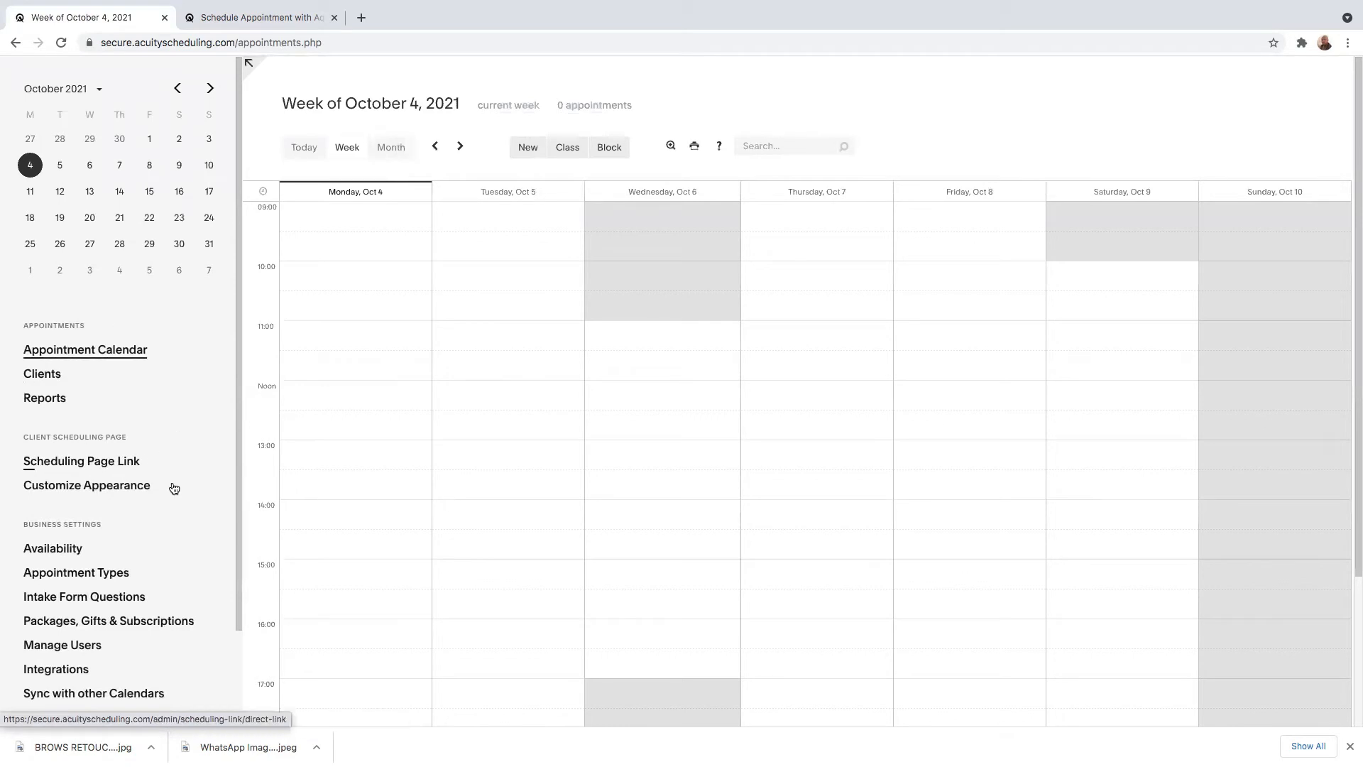
pyautogui.scroll(-3, 149, 514)
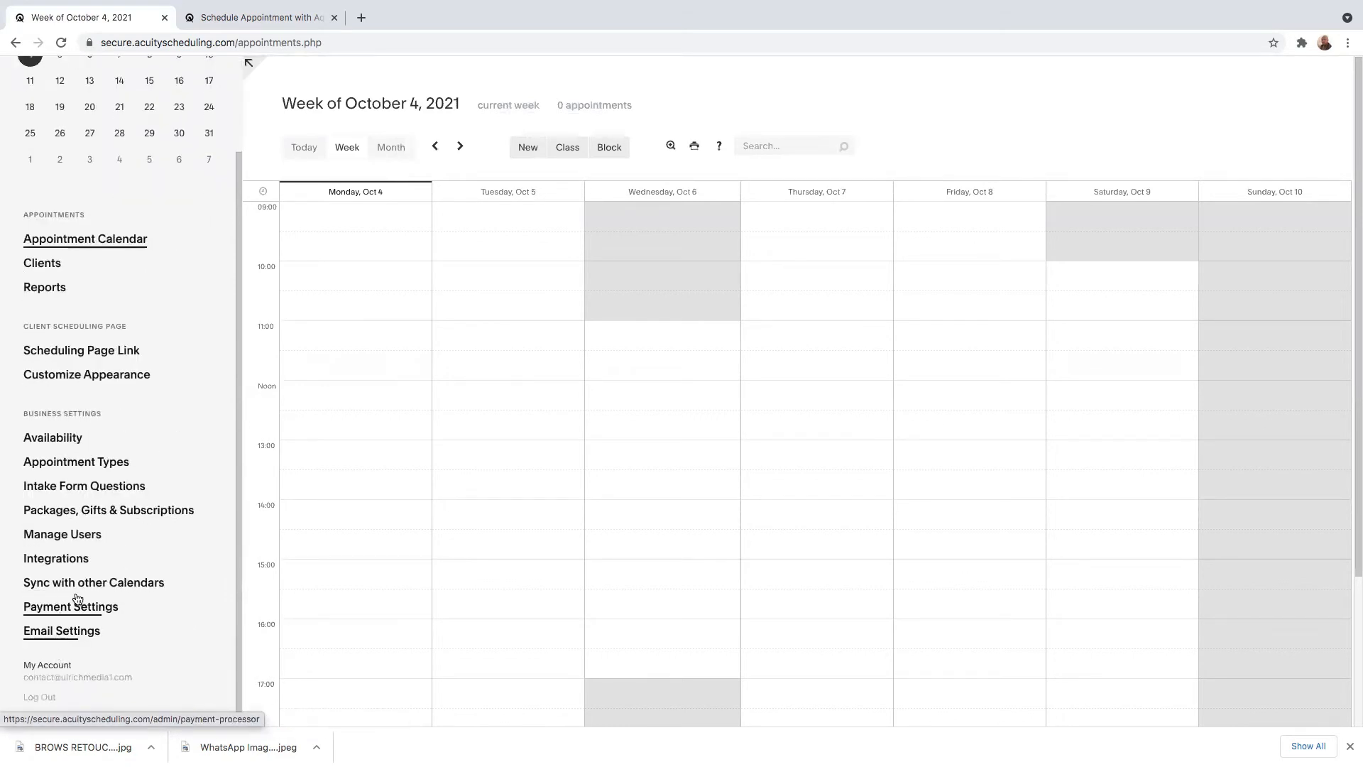
pyautogui.click(51, 637)
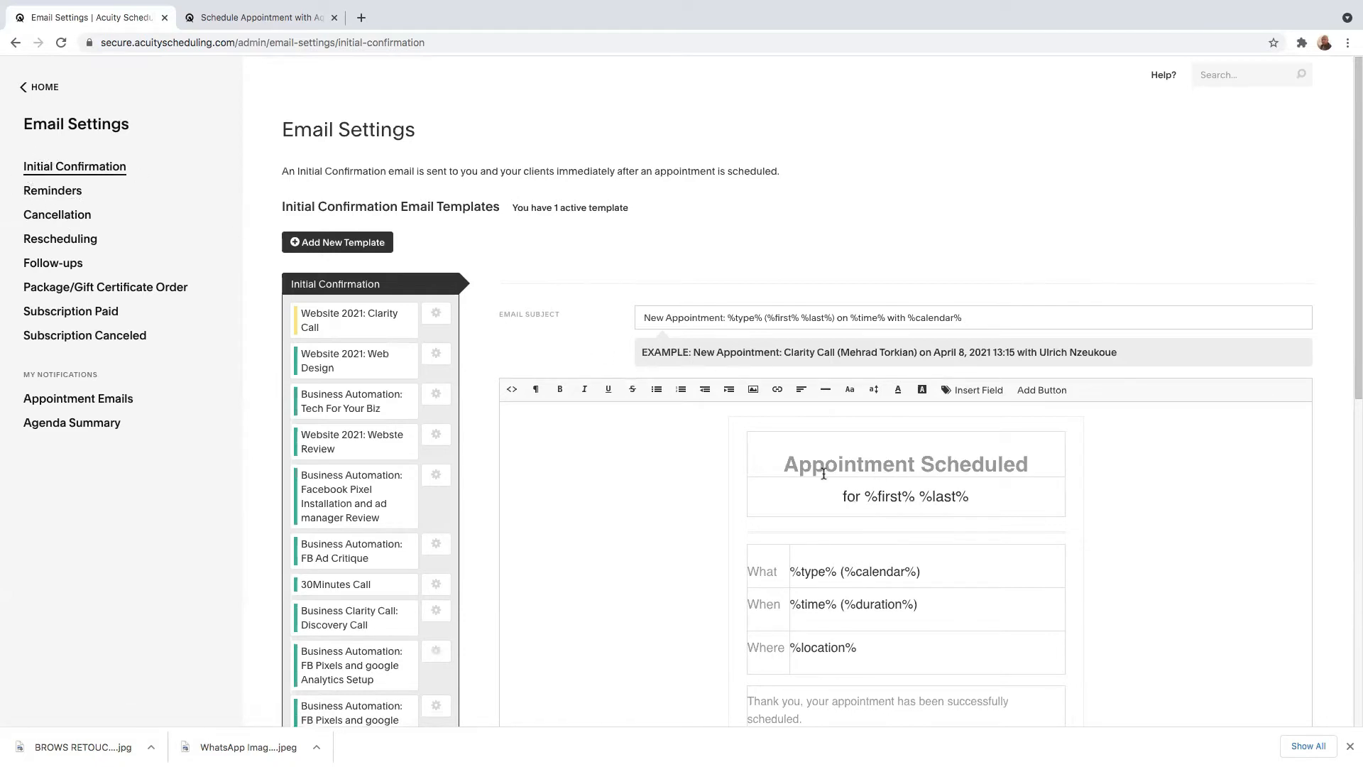
pyautogui.scroll(-2, 855, 526)
pyautogui.scroll(-1, 854, 526)
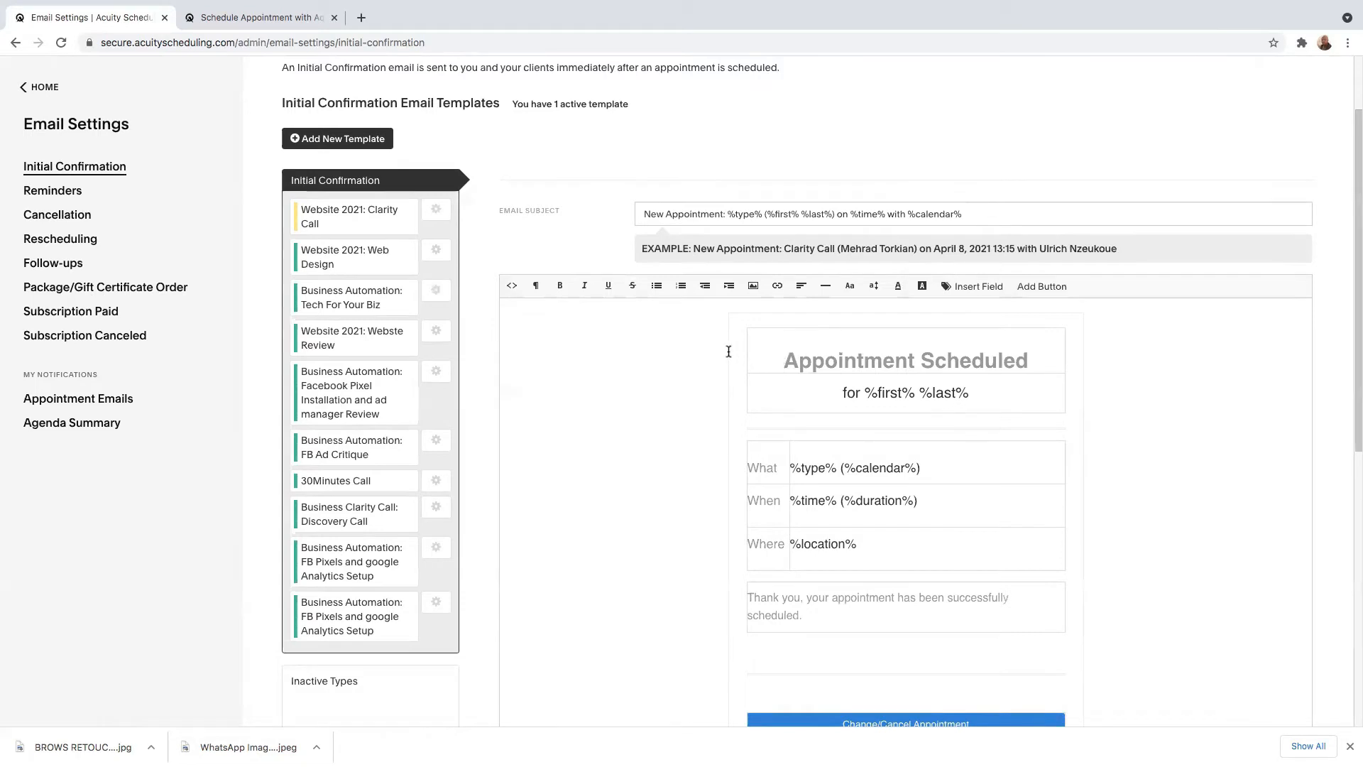
# Insert a portrait photo from the Desktop folder above the Appointment Scheduled heading in the confirmation email.
pyautogui.click(753, 288)
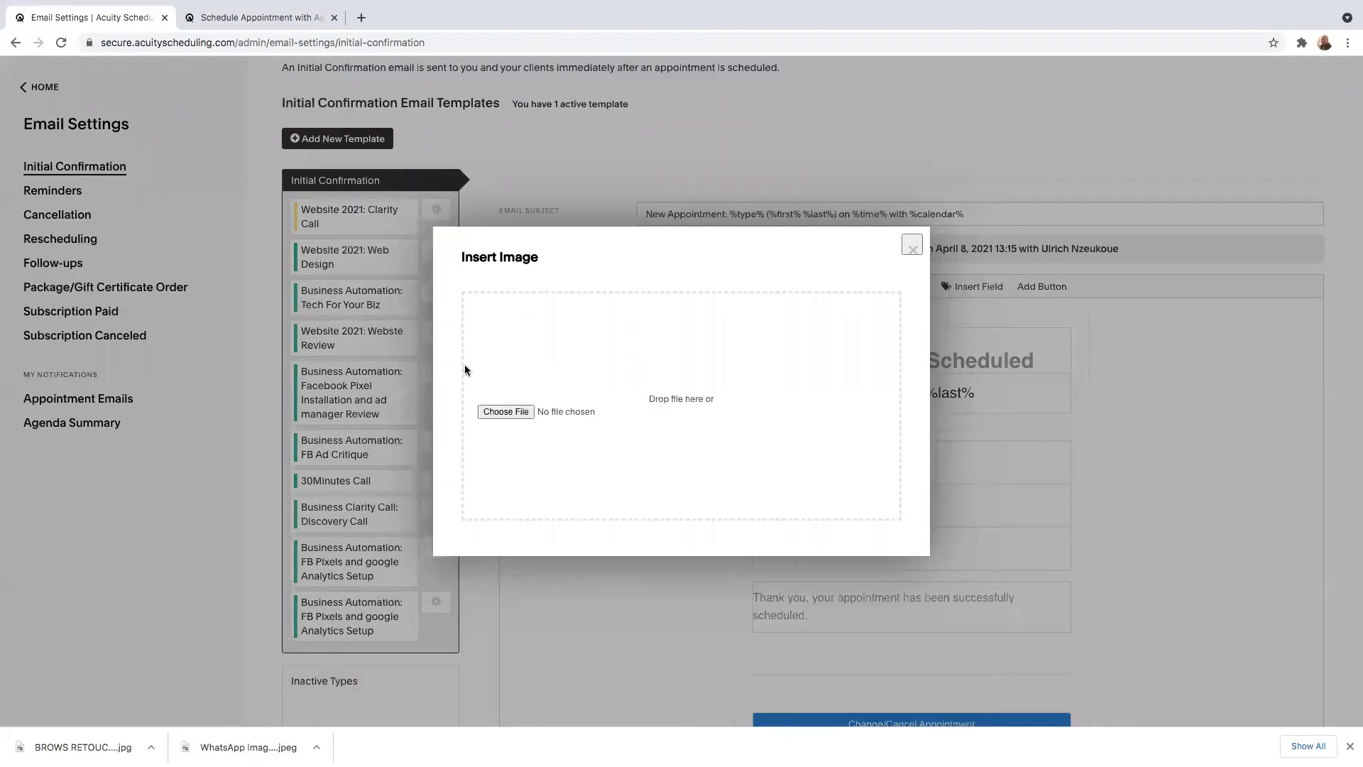
pyautogui.click(501, 414)
pyautogui.scroll(-5, 618, 178)
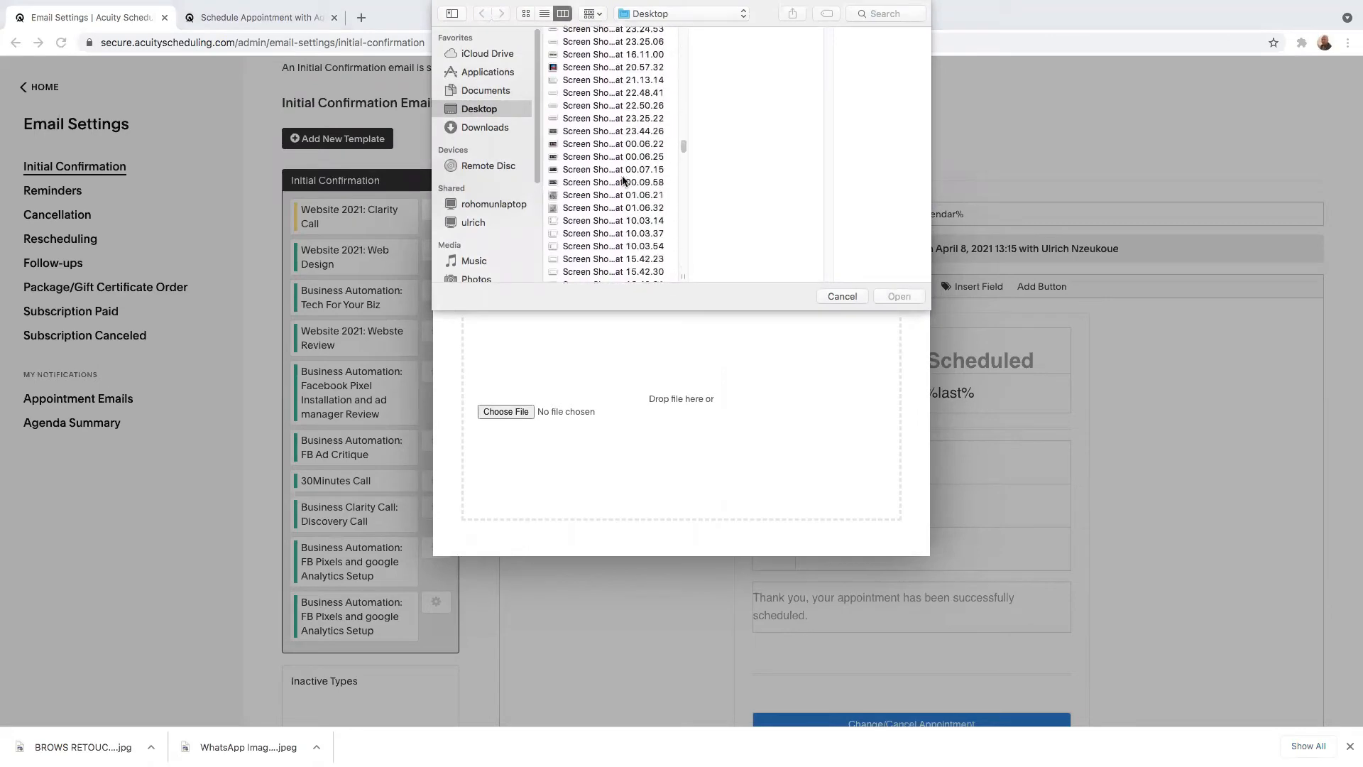
pyautogui.scroll(-5, 623, 181)
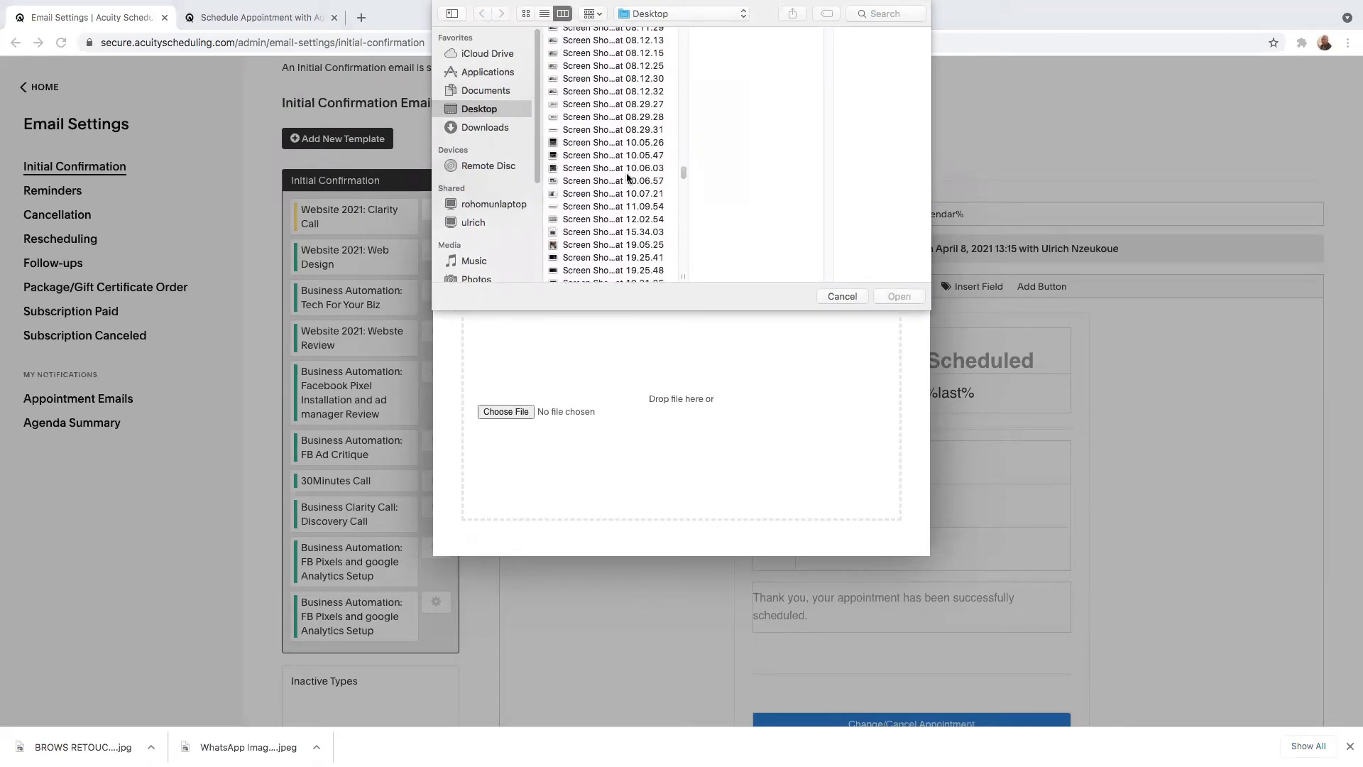
pyautogui.doubleClick(620, 182)
pyautogui.scroll(-4, 930, 465)
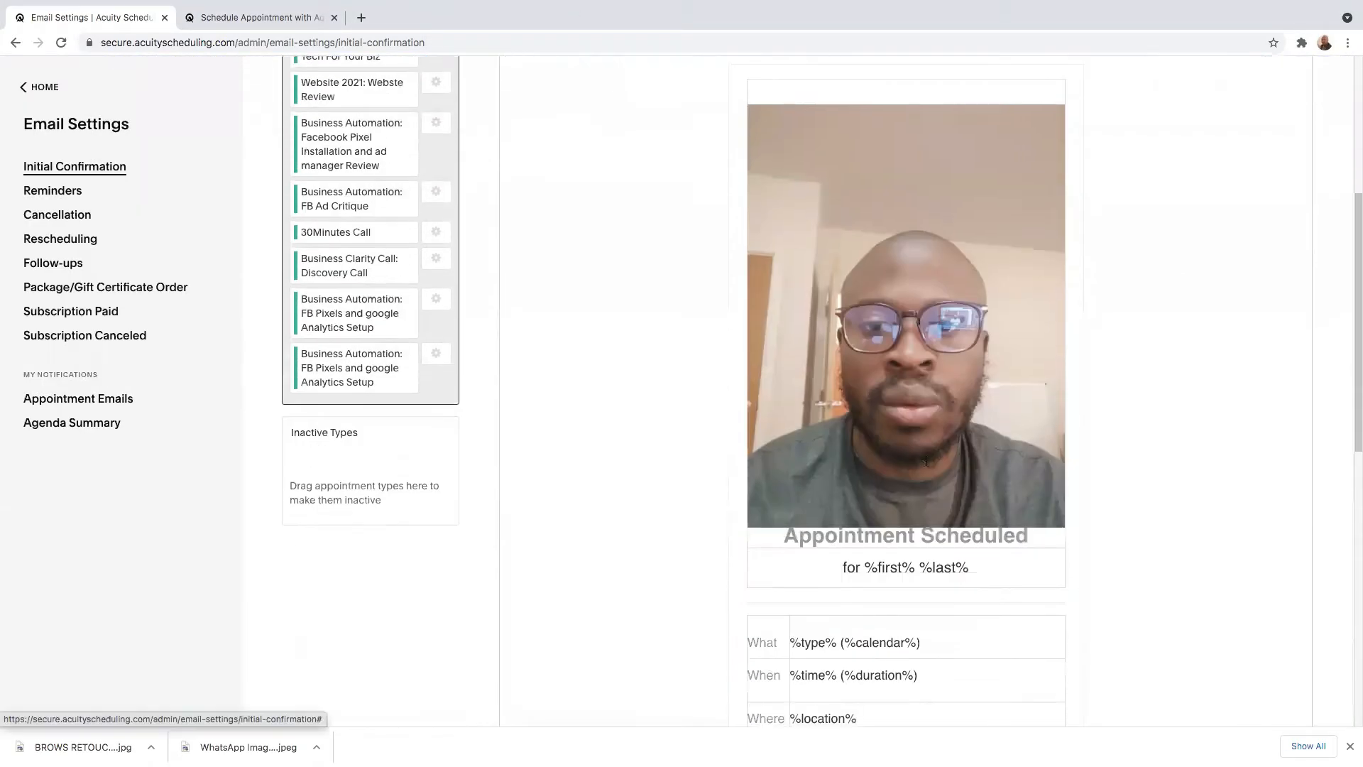
pyautogui.scroll(-2, 896, 398)
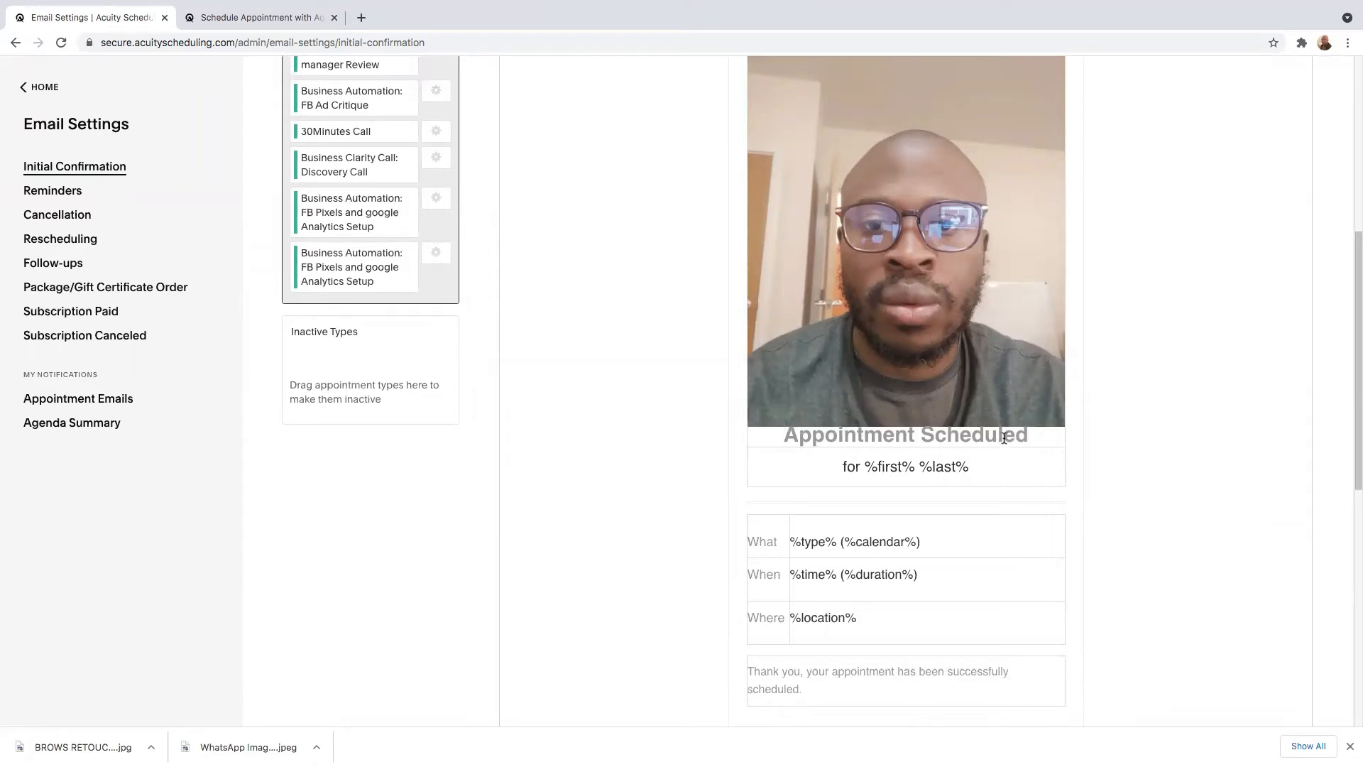
# Delete the Appointment Scheduled heading text below the inserted photo in the confirmation email.
pyautogui.press('BackSpace')
pyautogui.press('BackSpace')
pyautogui.press('BackSpace')
pyautogui.press('BackSpace')
pyautogui.press('BackSpace')
pyautogui.press('BackSpace')
pyautogui.press('BackSpace')
pyautogui.press('BackSpace')
pyautogui.press('BackSpace')
pyautogui.press('BackSpace')
pyautogui.press('BackSpace')
pyautogui.press('BackSpace')
pyautogui.press('BackSpace')
pyautogui.press('BackSpace')
pyautogui.press('BackSpace')
pyautogui.press('BackSpace')
pyautogui.press('BackSpace')
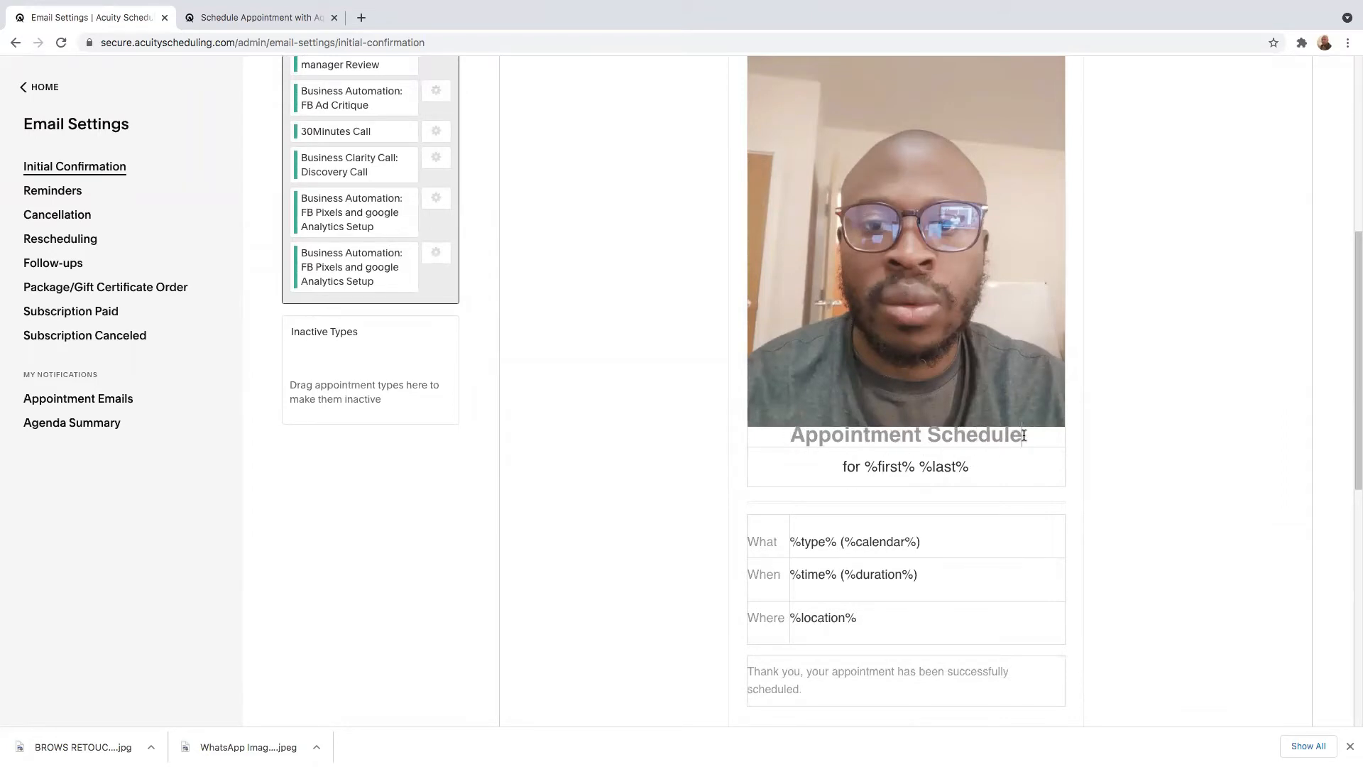
pyautogui.press('BackSpace')
pyautogui.press('BackSpace')
pyautogui.press('BackSpace')
pyautogui.press('BackSpace')
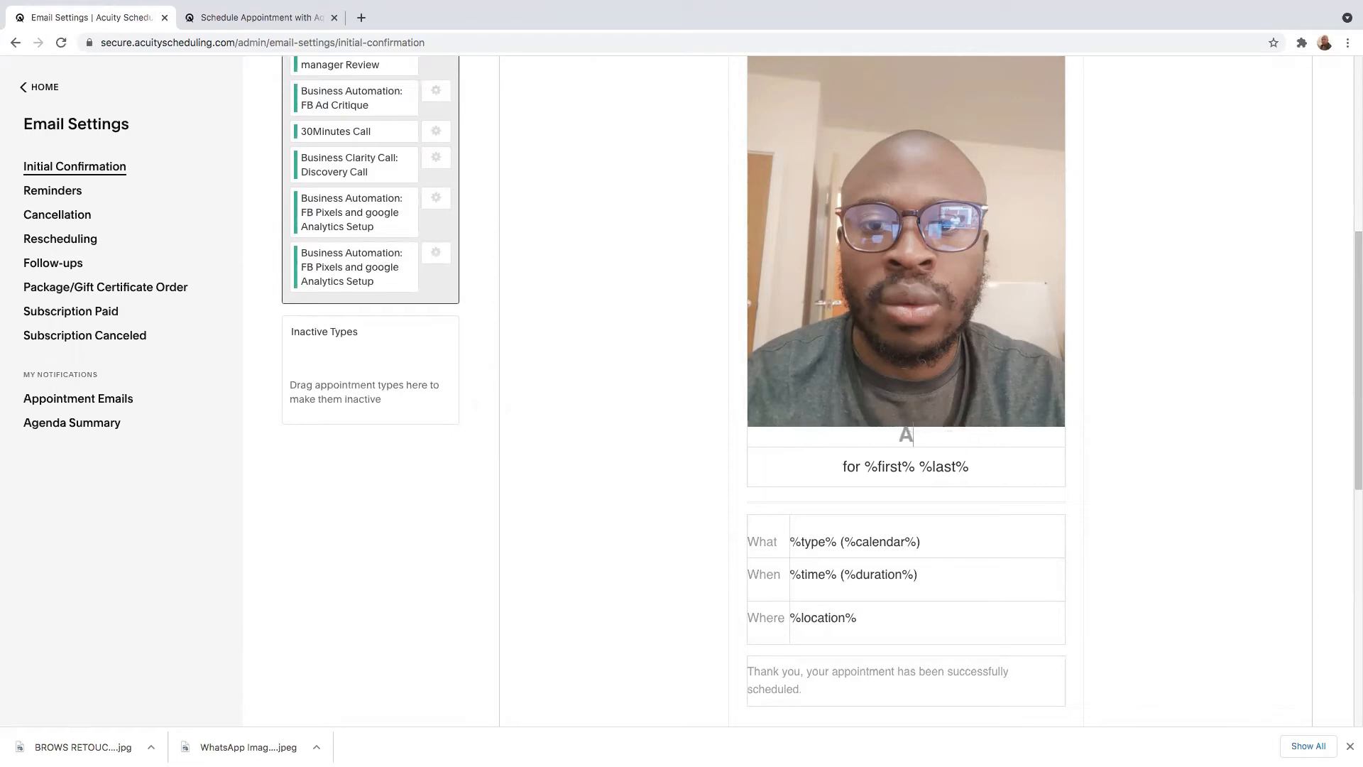
pyautogui.scroll(1, 902, 383)
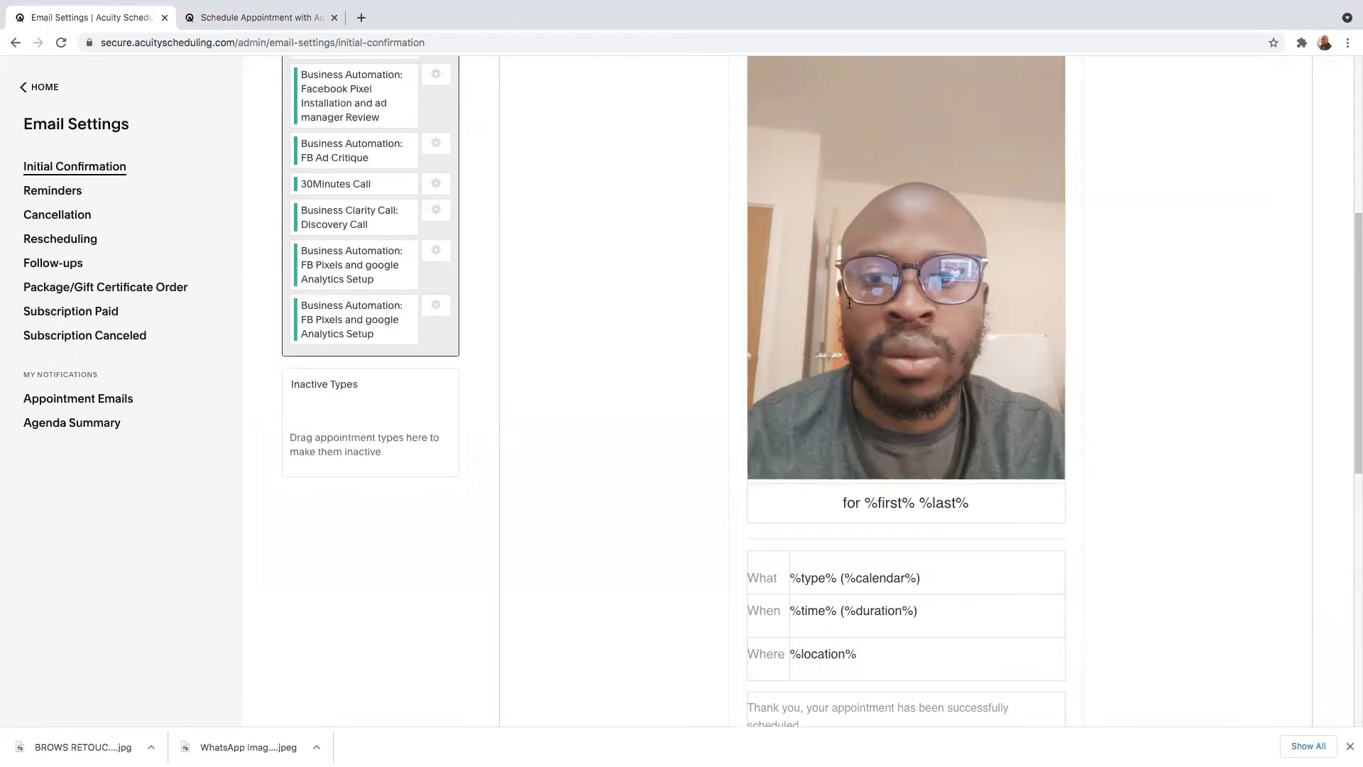
# Examine the appointment detail fields and body text of the Reminder 1 email template.
pyautogui.scroll(-1, 922, 351)
pyautogui.scroll(-1, 922, 351)
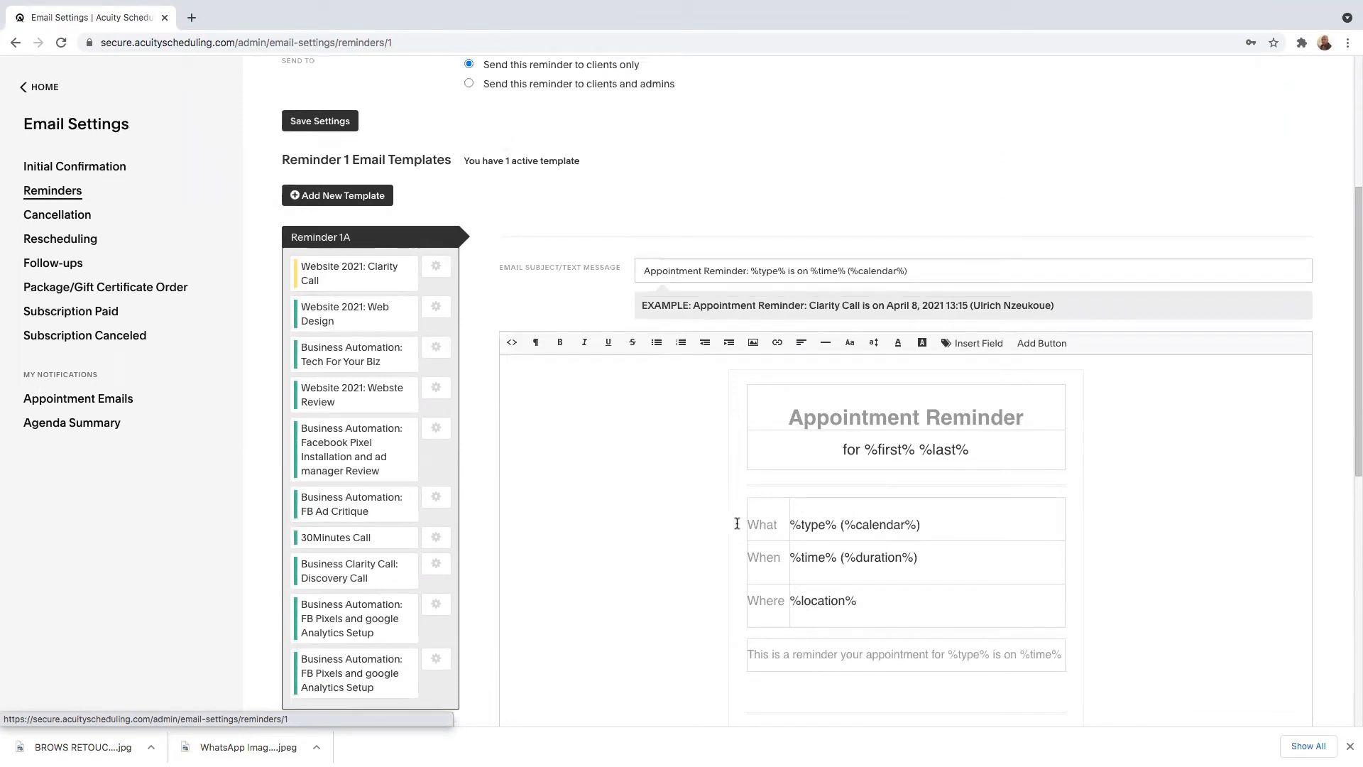
pyautogui.click(782, 558)
pyautogui.click(787, 600)
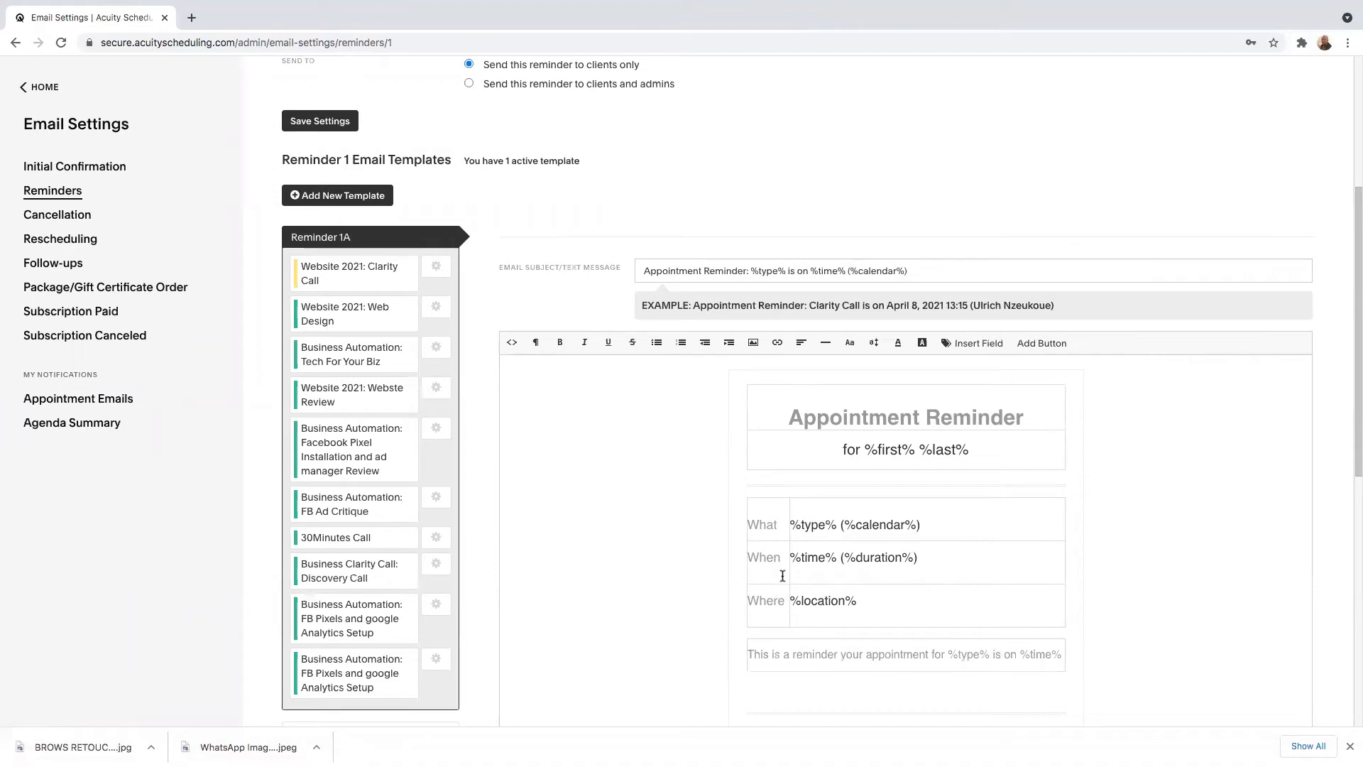
pyautogui.scroll(-2, 785, 593)
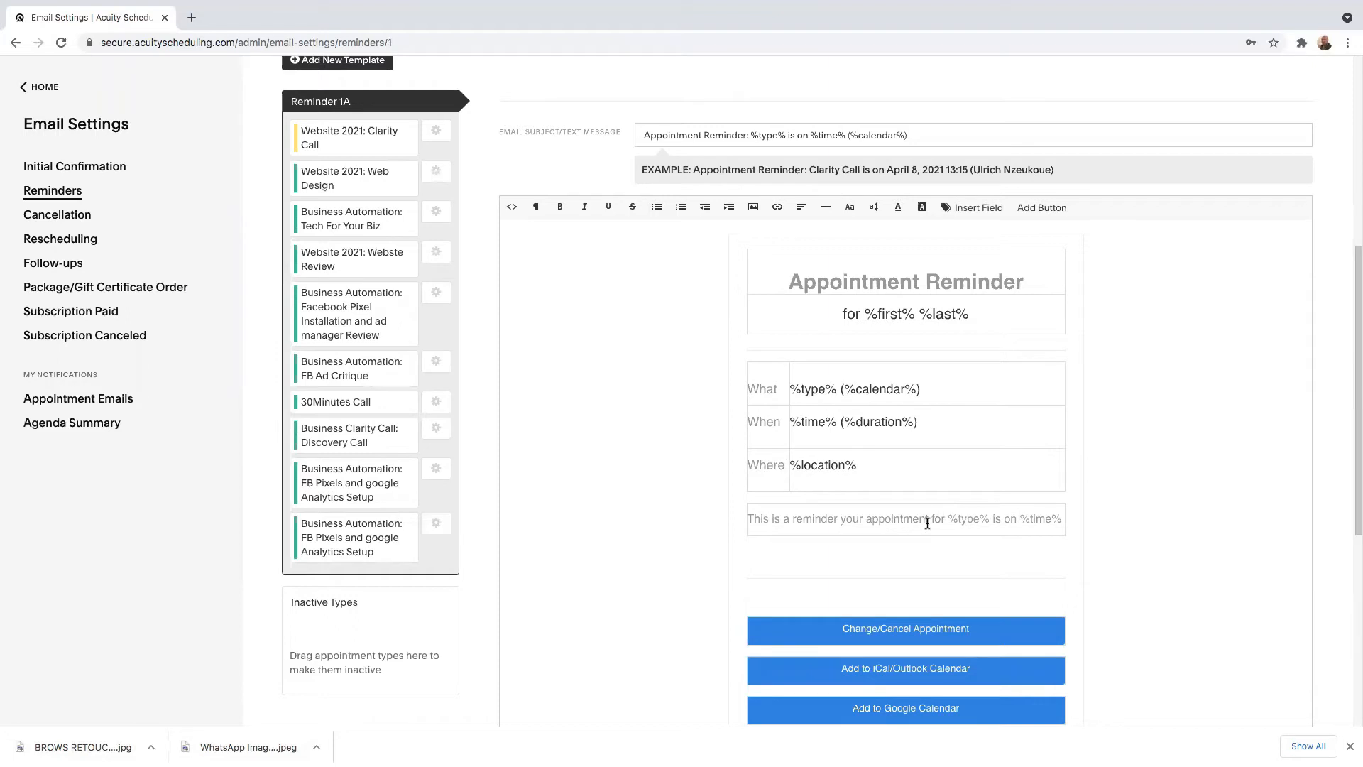
pyautogui.scroll(-1, 947, 523)
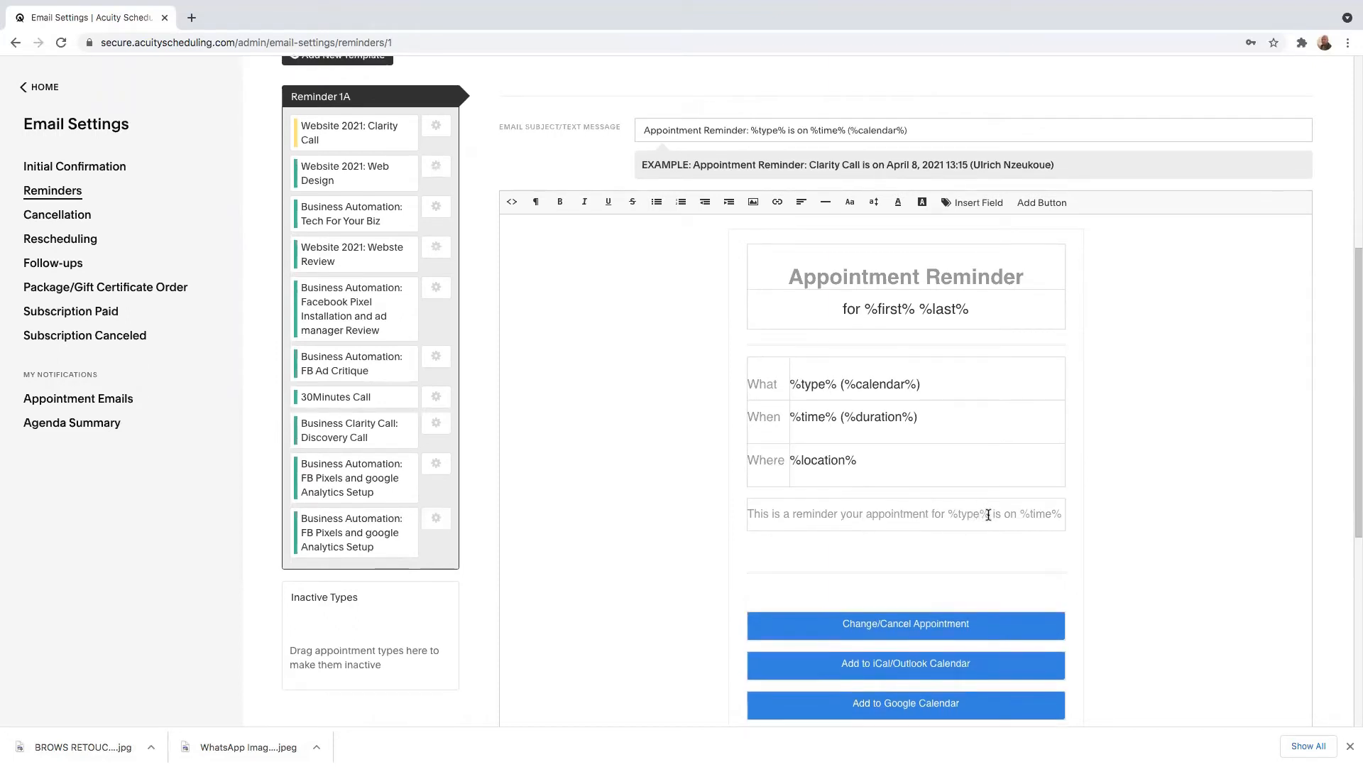
# Examine the %type% placeholder in the Reminder 1 message and the appointment buttons at the end of the template.
pyautogui.moveTo(989, 513); pyautogui.dragTo(947, 515)
pyautogui.hscroll(1, 961, 517)
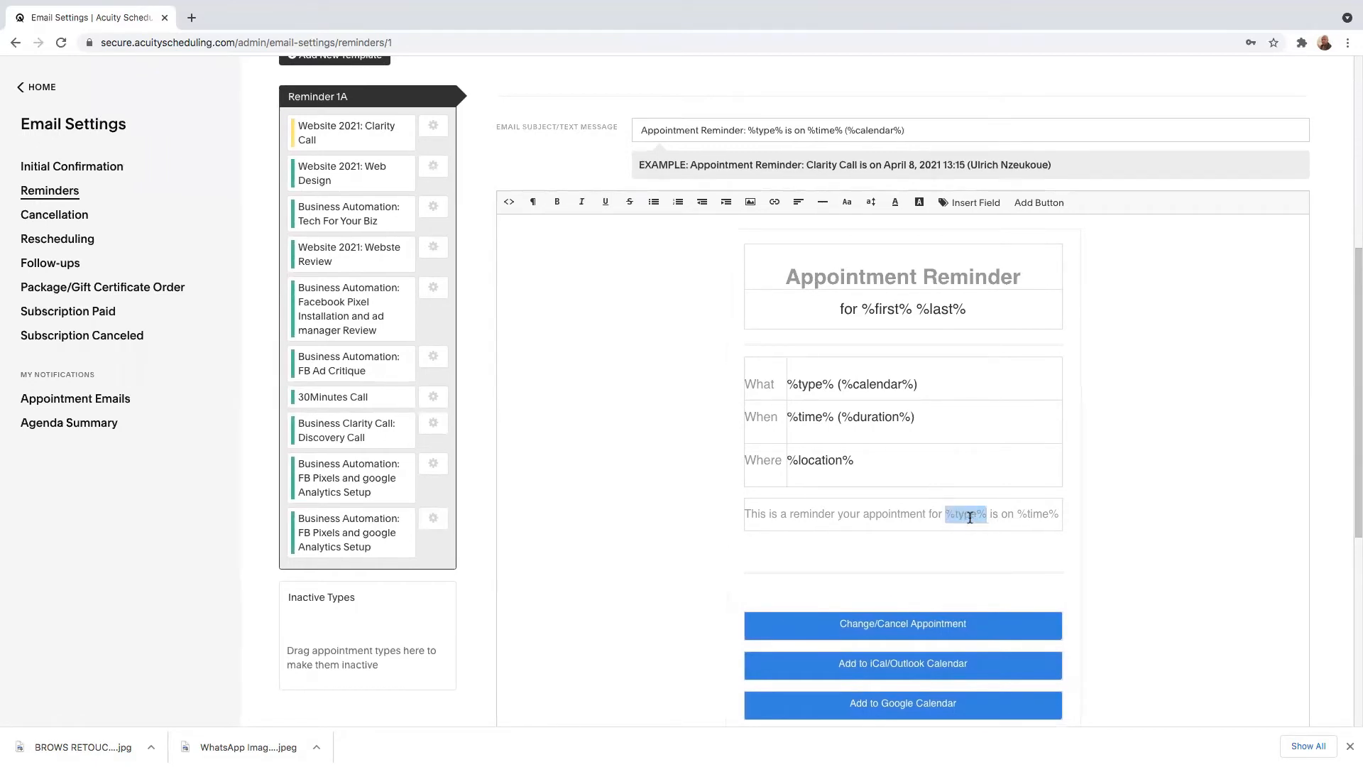
pyautogui.hscroll(-1, 969, 517)
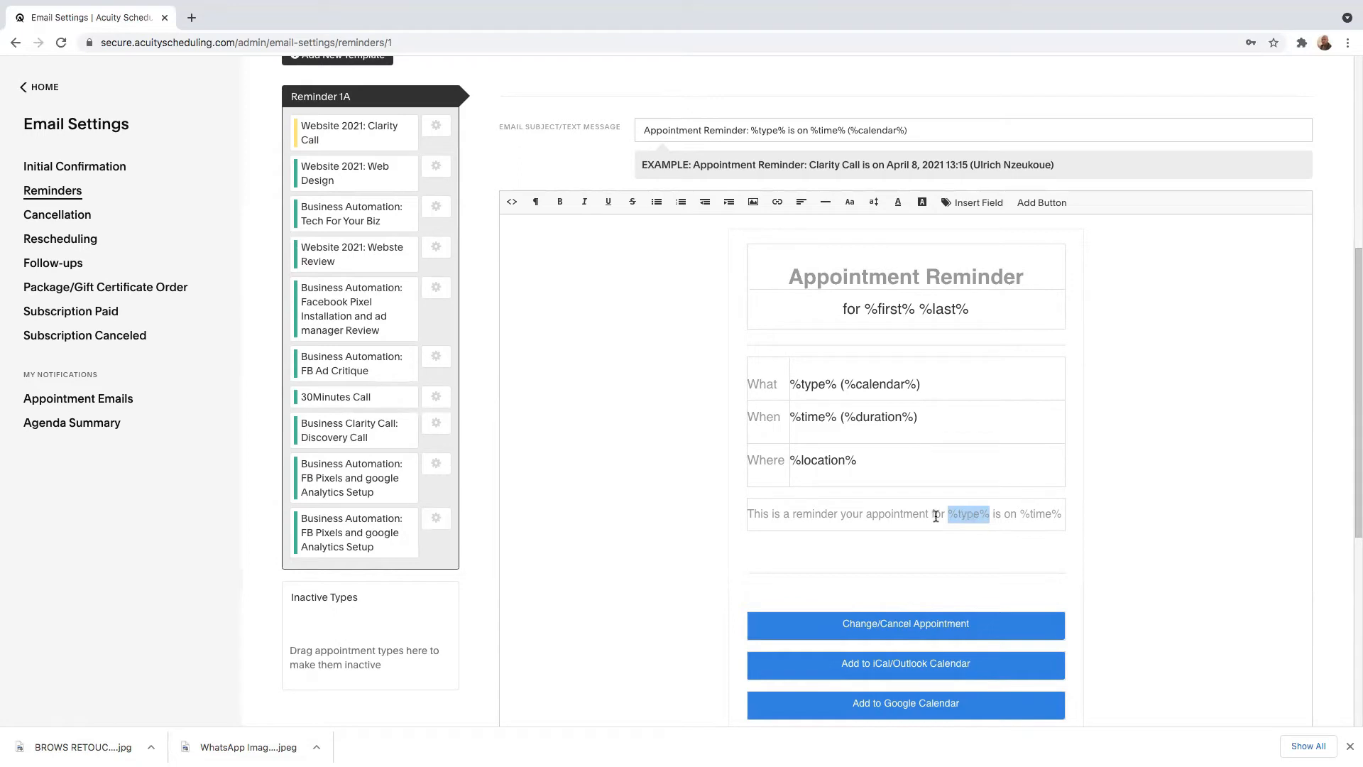
pyautogui.scroll(-1, 942, 520)
pyautogui.click(949, 526)
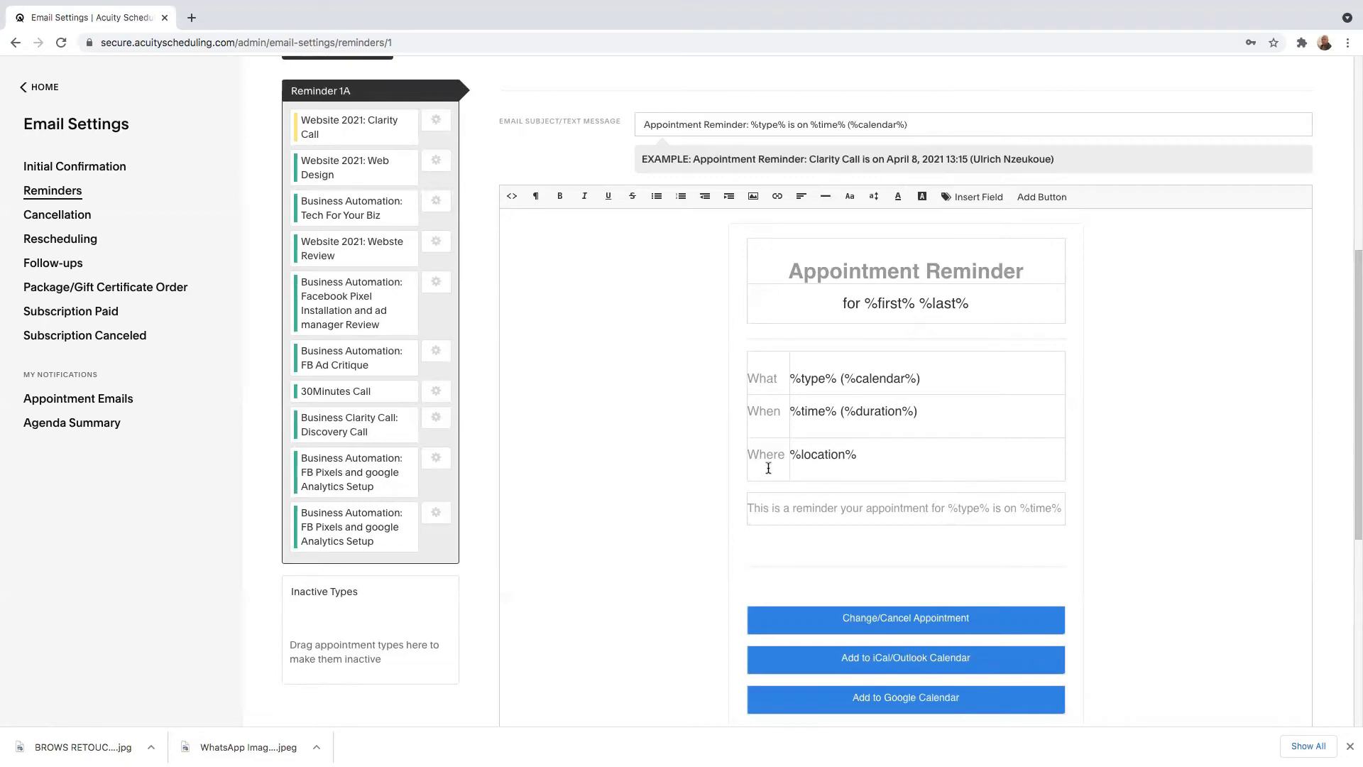
pyautogui.scroll(-5, 885, 466)
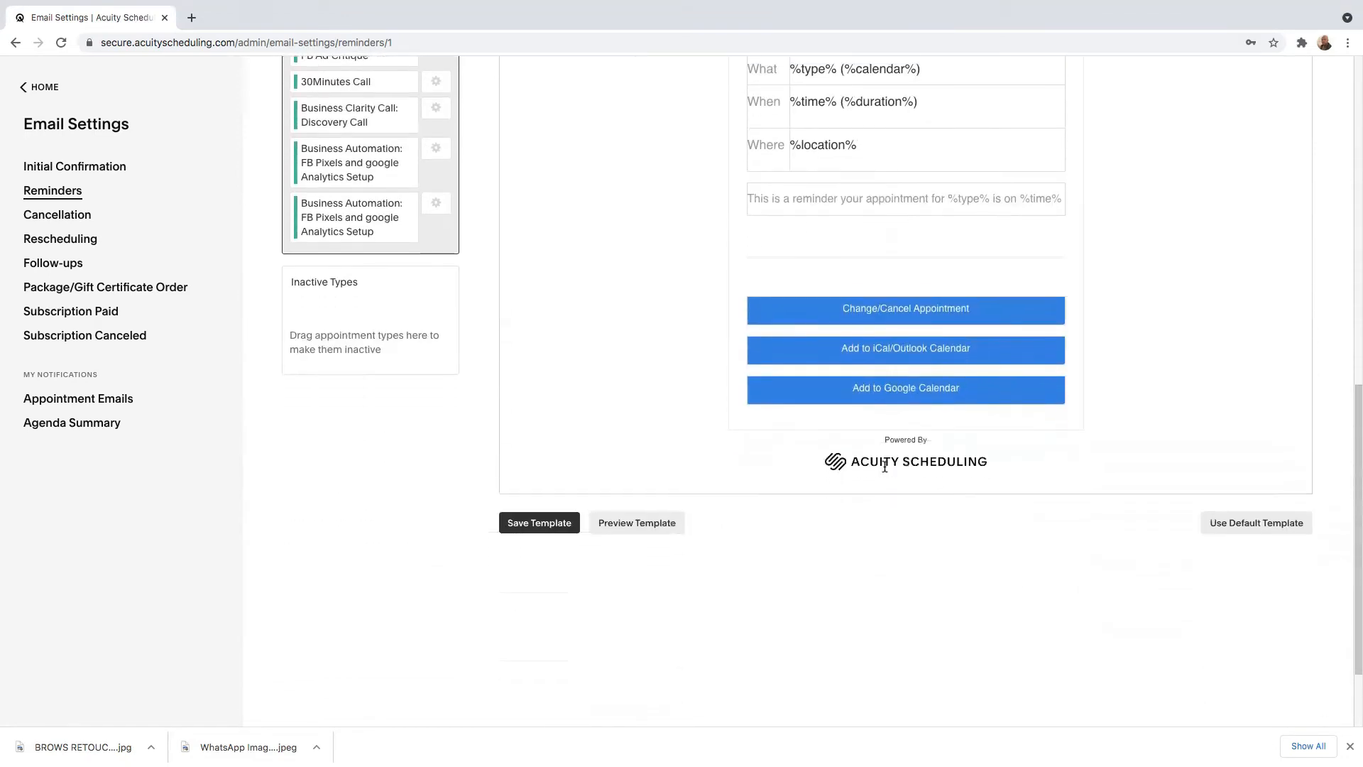
pyautogui.scroll(7, 943, 484)
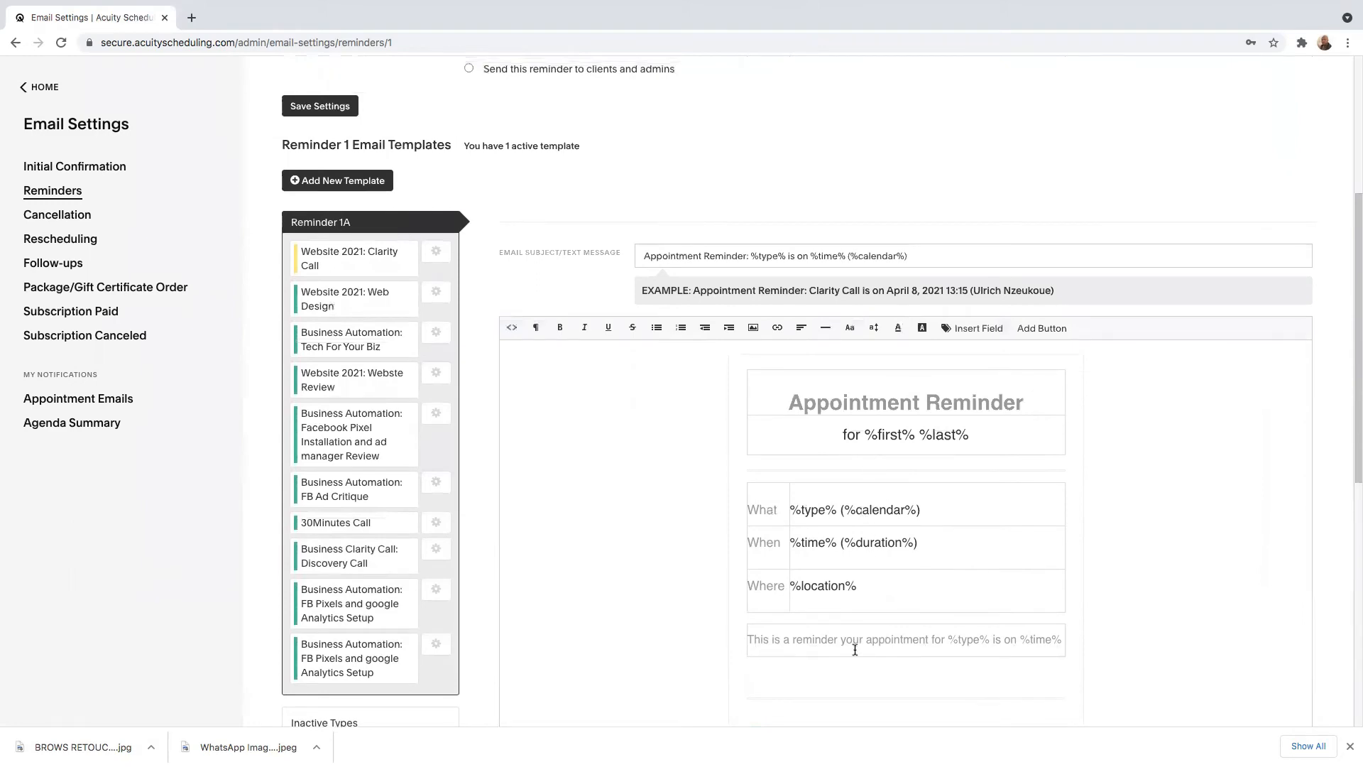
pyautogui.scroll(-4, 797, 648)
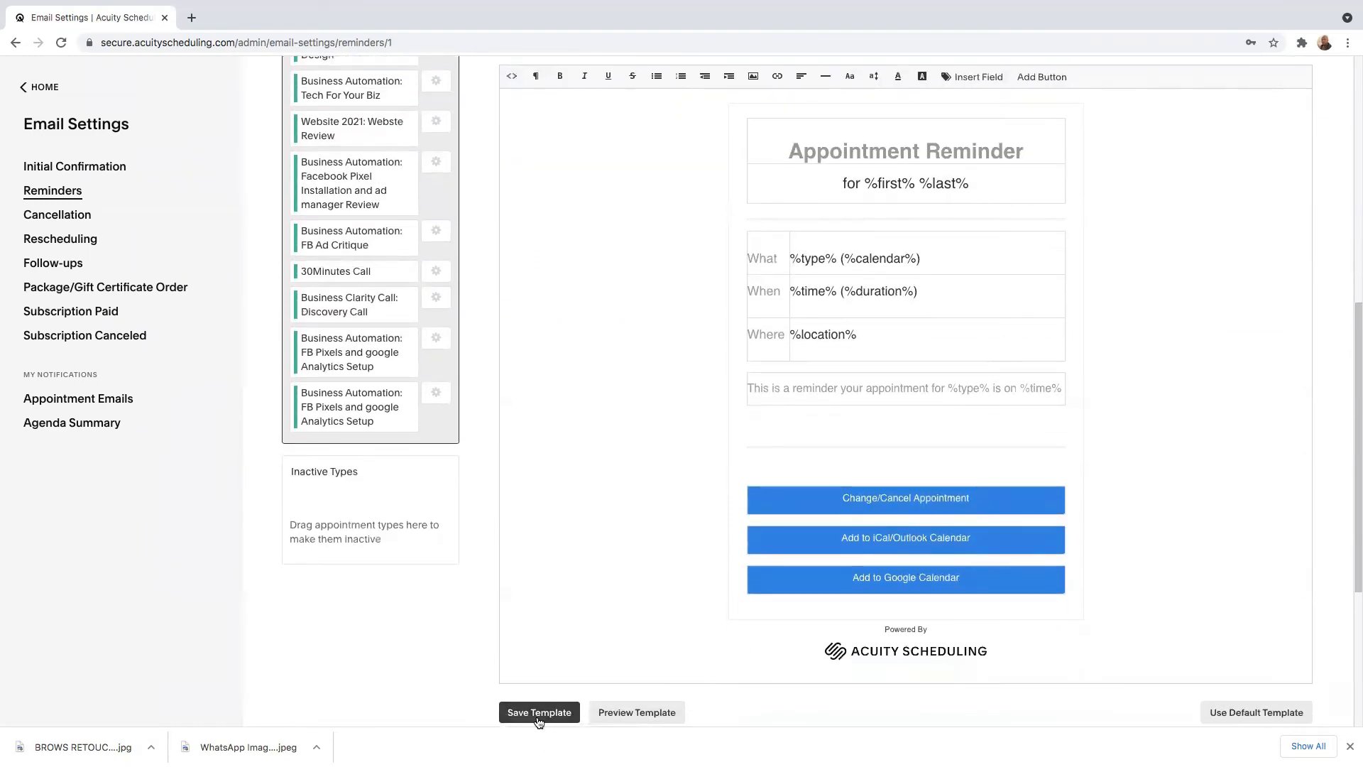
# Reopen the Initial Confirmation email template and review its photo, appointment details, thank-you message and calendar buttons.
pyautogui.click(61, 215)
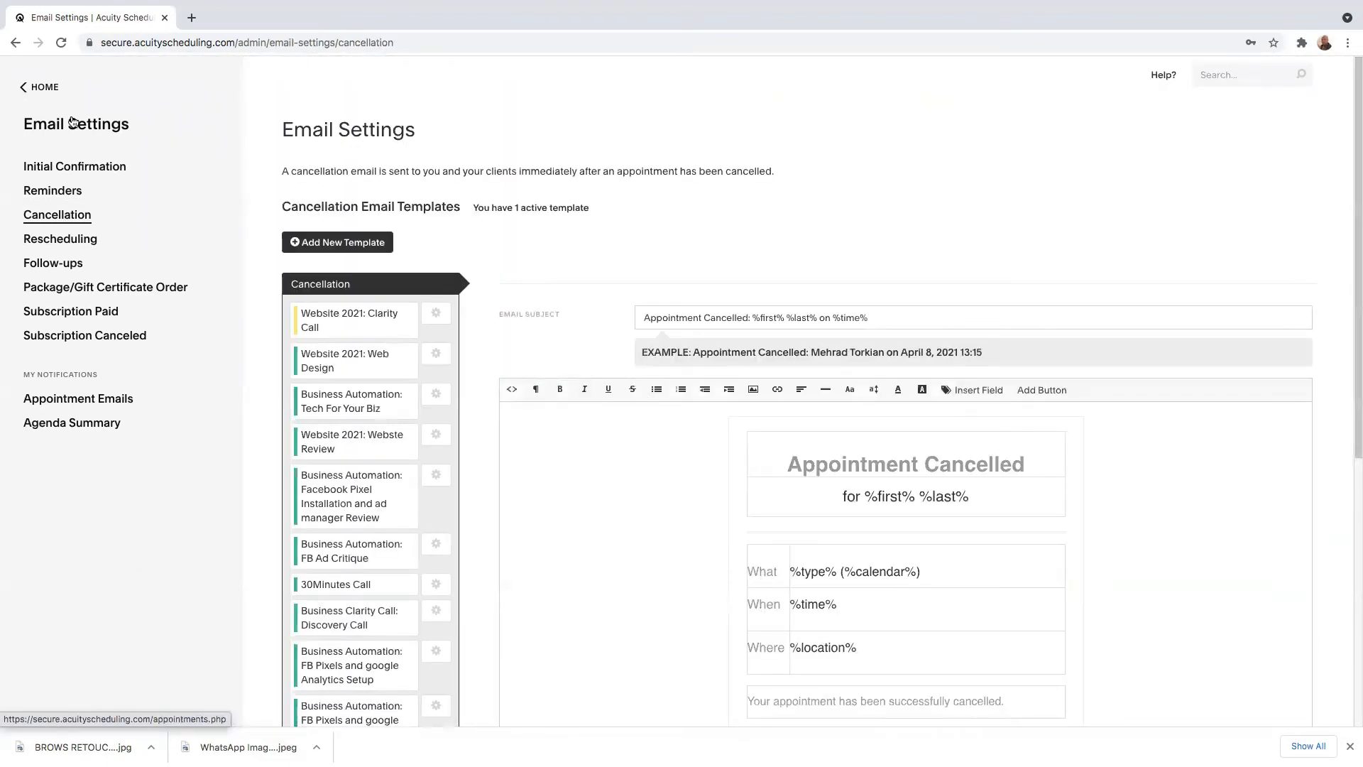
pyautogui.click(76, 169)
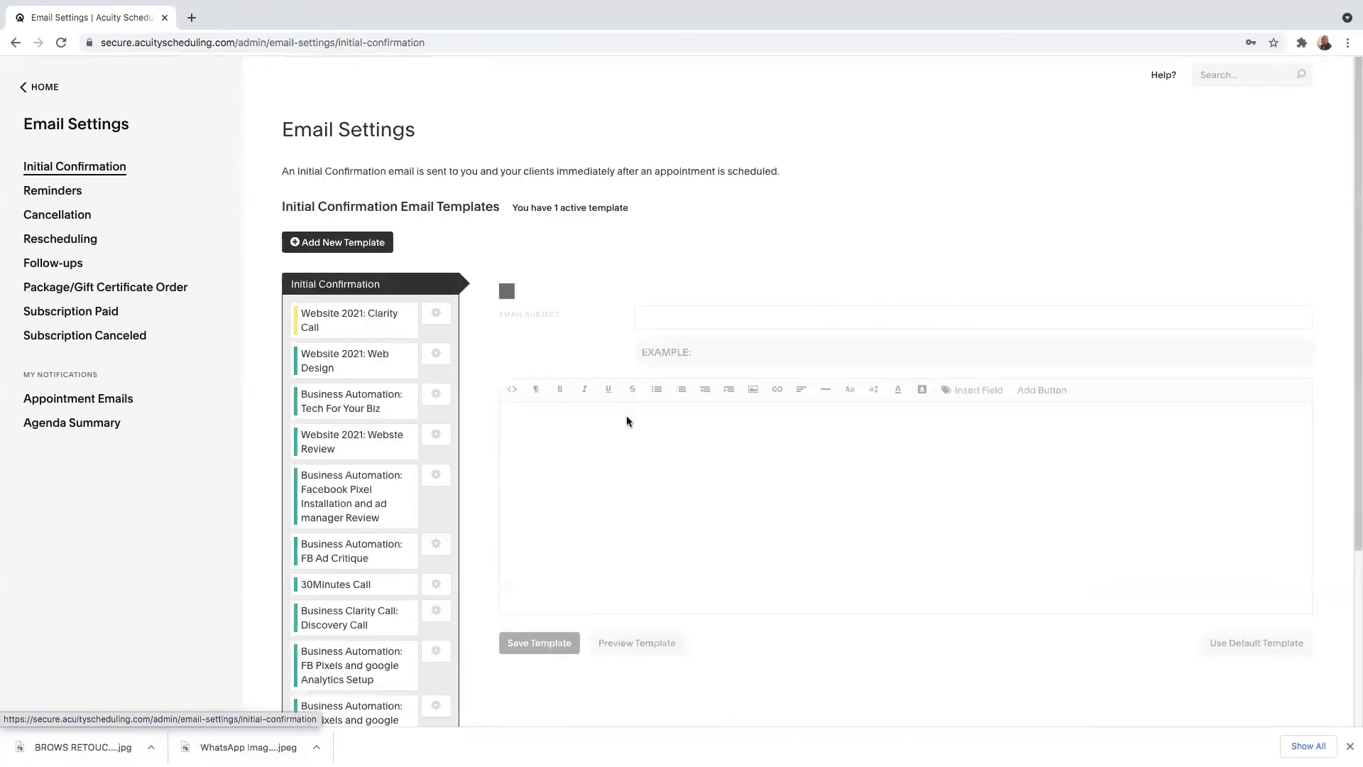
pyautogui.scroll(-10, 642, 529)
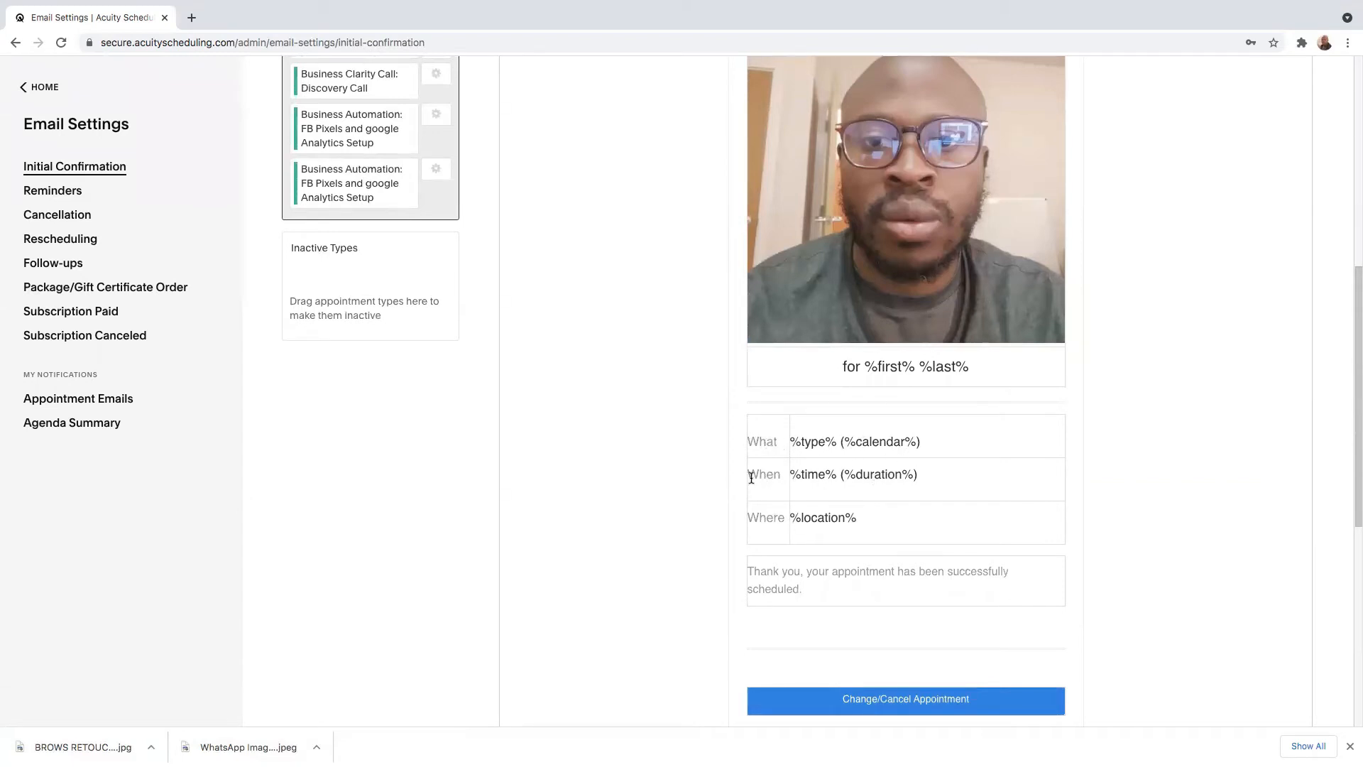
pyautogui.scroll(3, 764, 485)
pyautogui.scroll(-1, 779, 483)
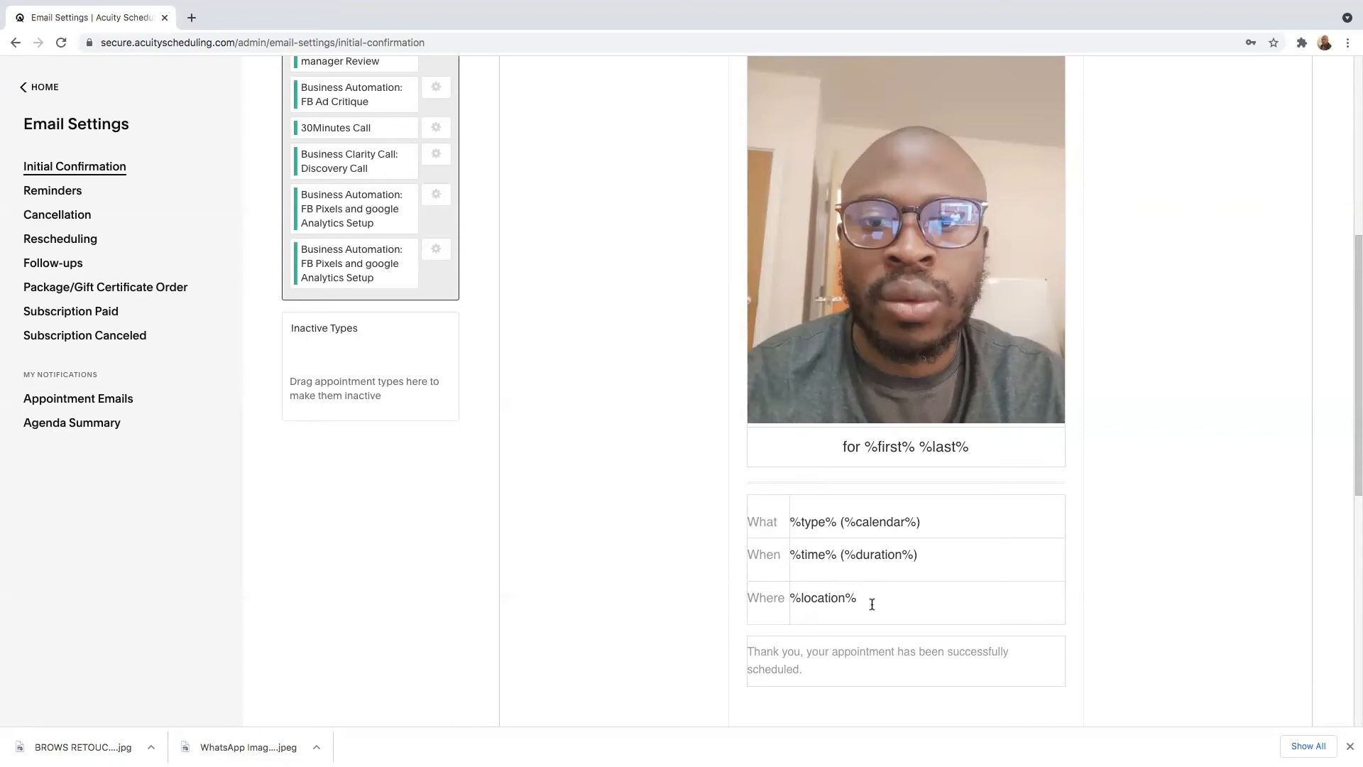
pyautogui.scroll(-6, 873, 600)
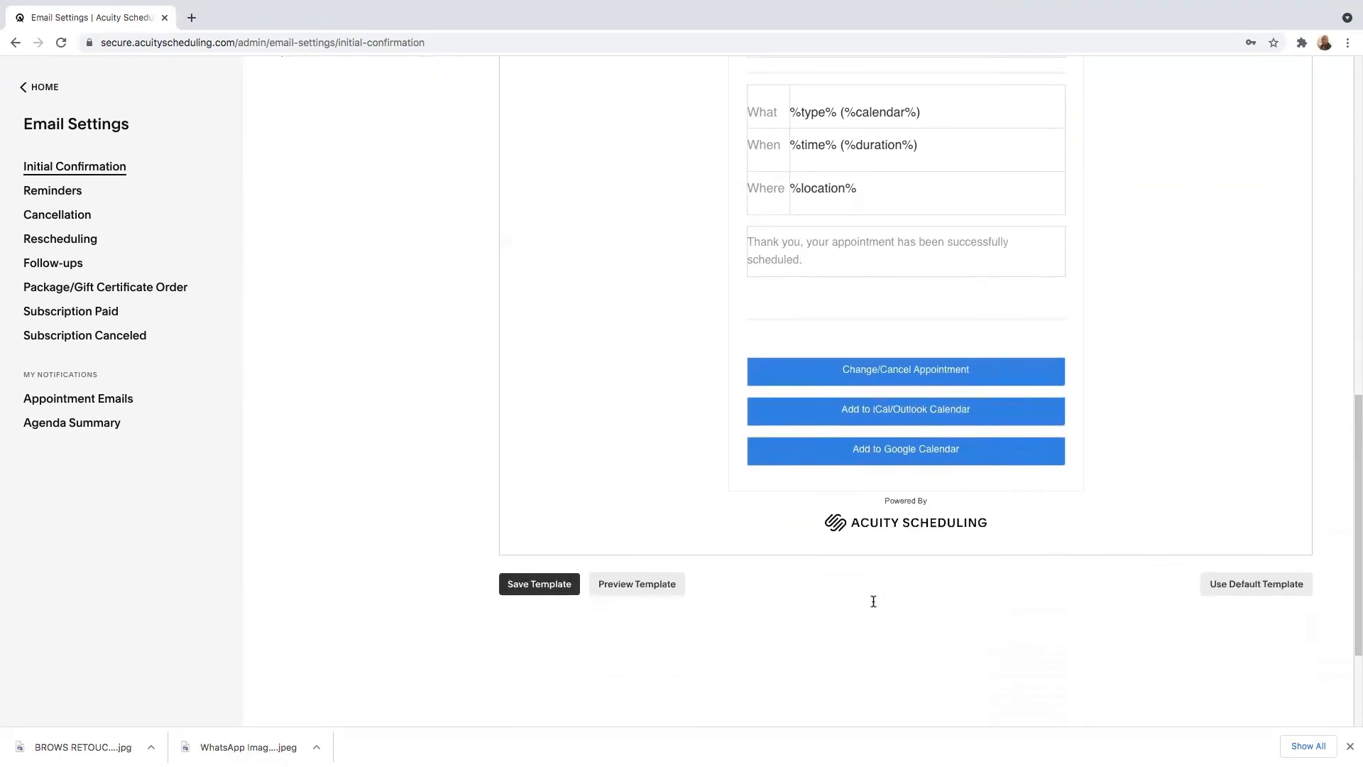
pyautogui.scroll(7, 625, 421)
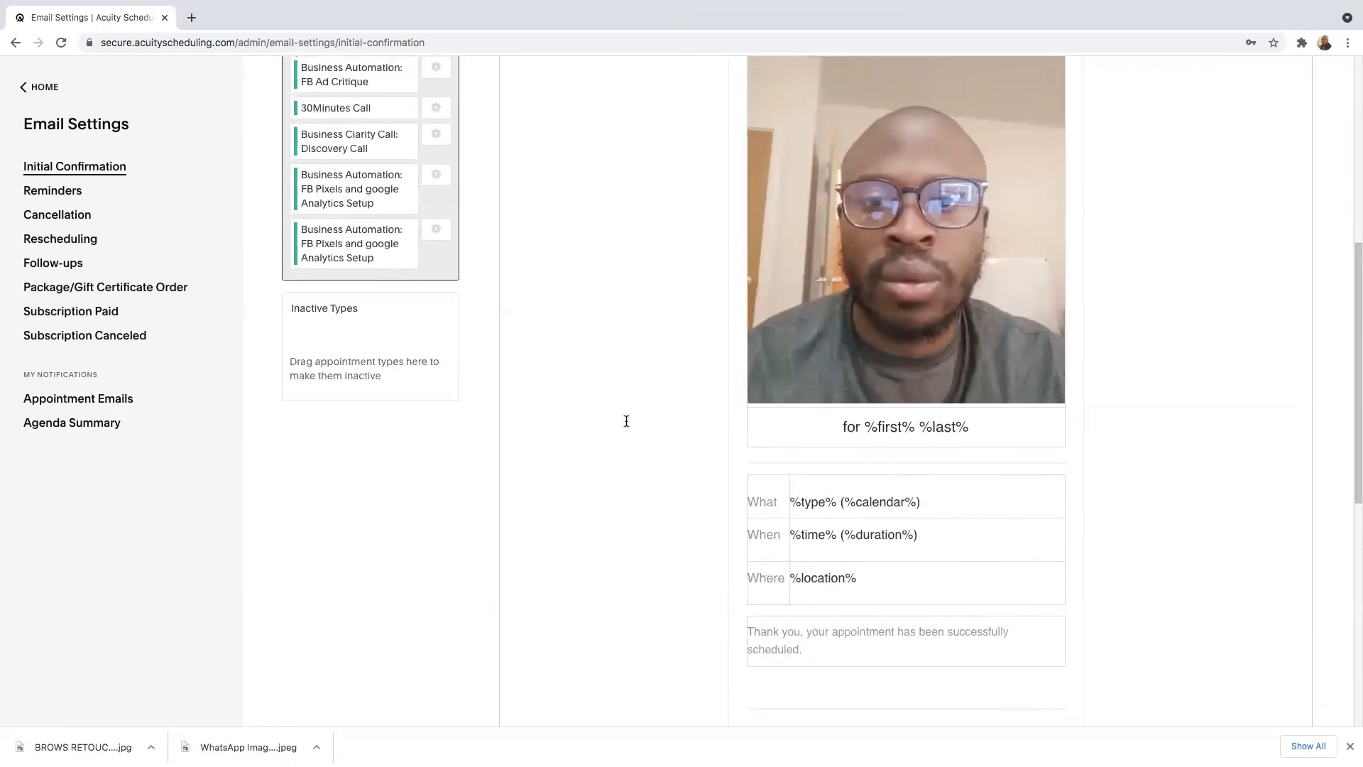
pyautogui.scroll(6, 626, 422)
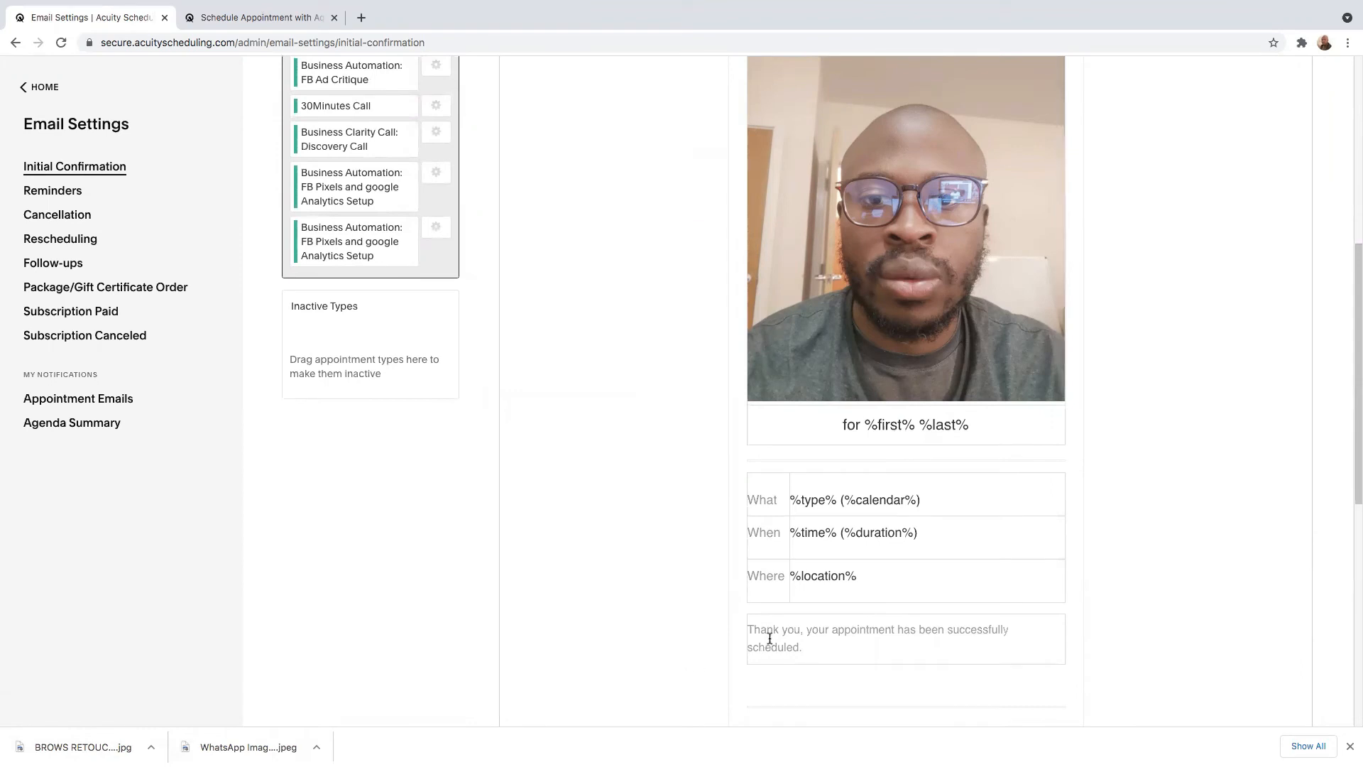
# Check the thank-you message and closing buttons of the Initial Confirmation email, and save the template.
pyautogui.click(772, 632)
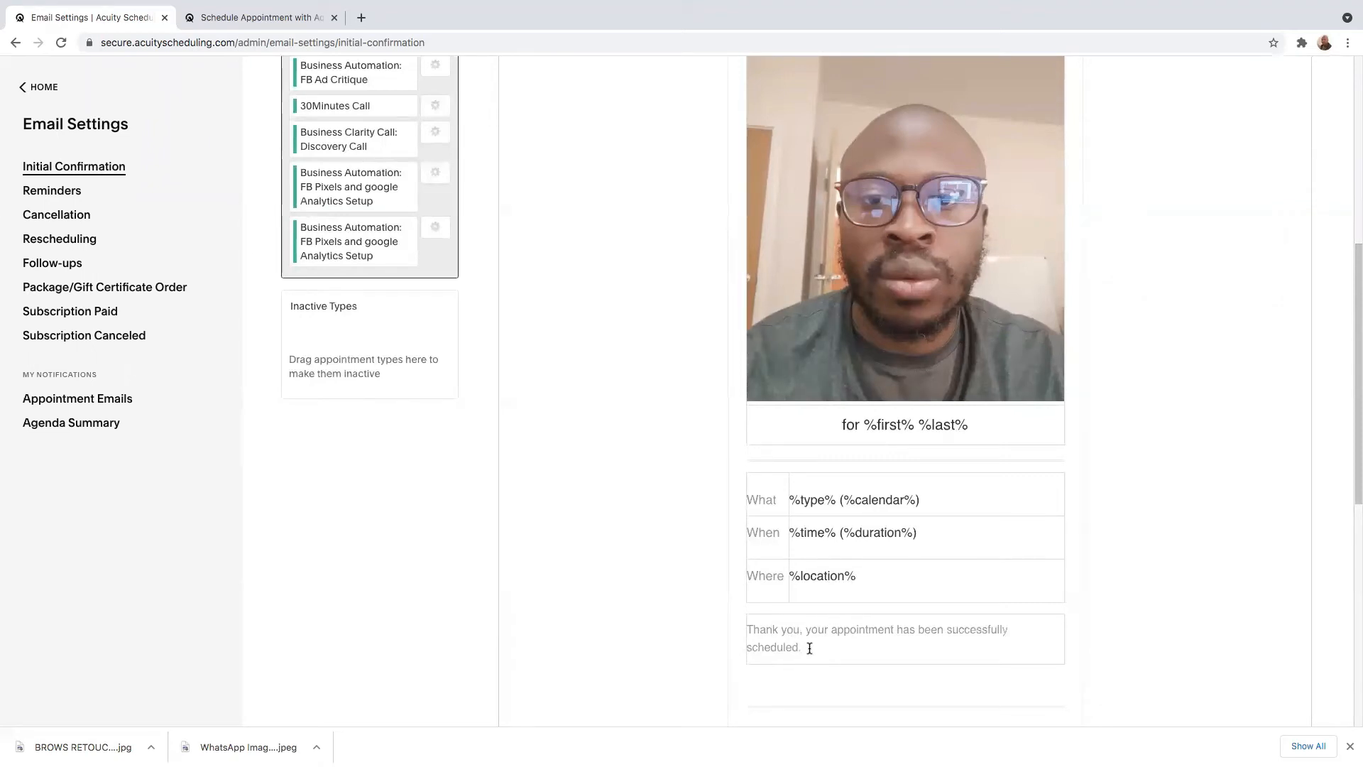
pyautogui.scroll(-4, 804, 650)
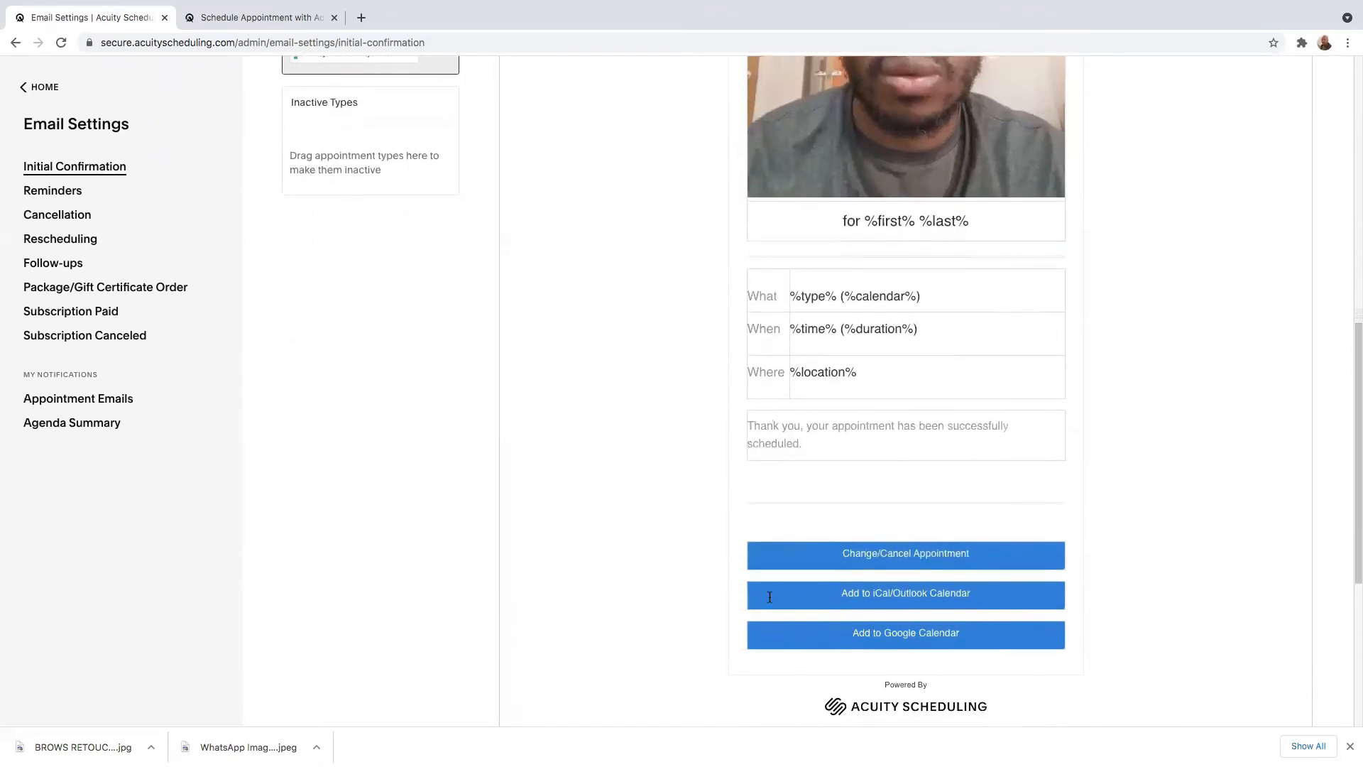
pyautogui.scroll(-3, 759, 454)
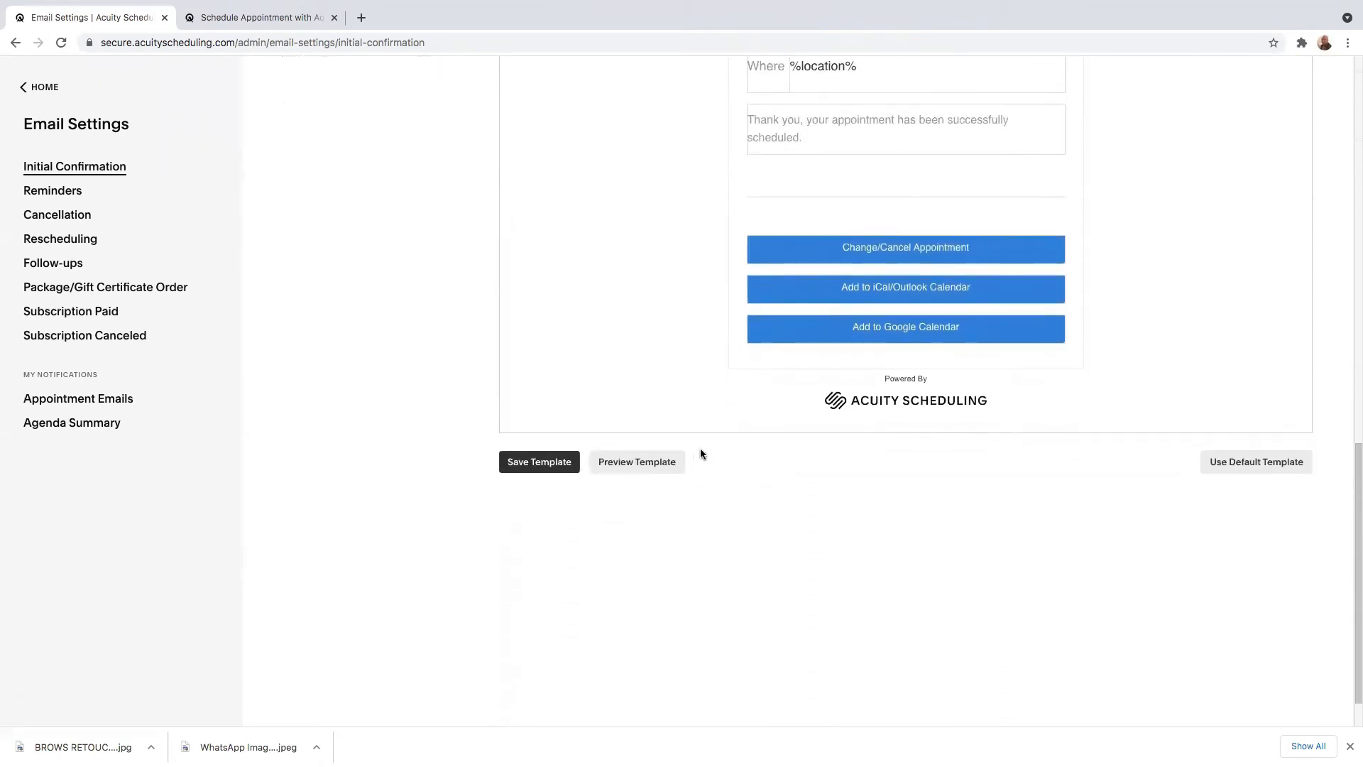
pyautogui.scroll(10, 675, 377)
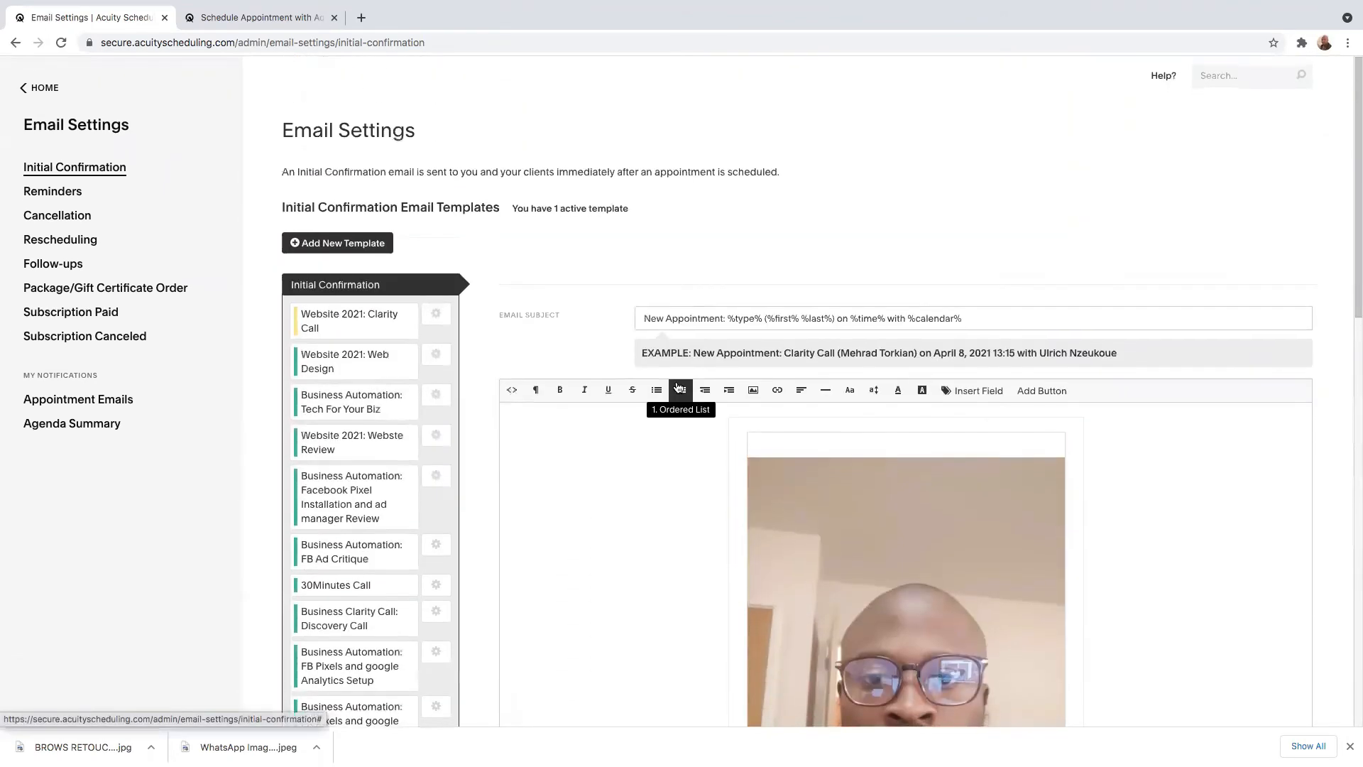
pyautogui.scroll(-8, 678, 387)
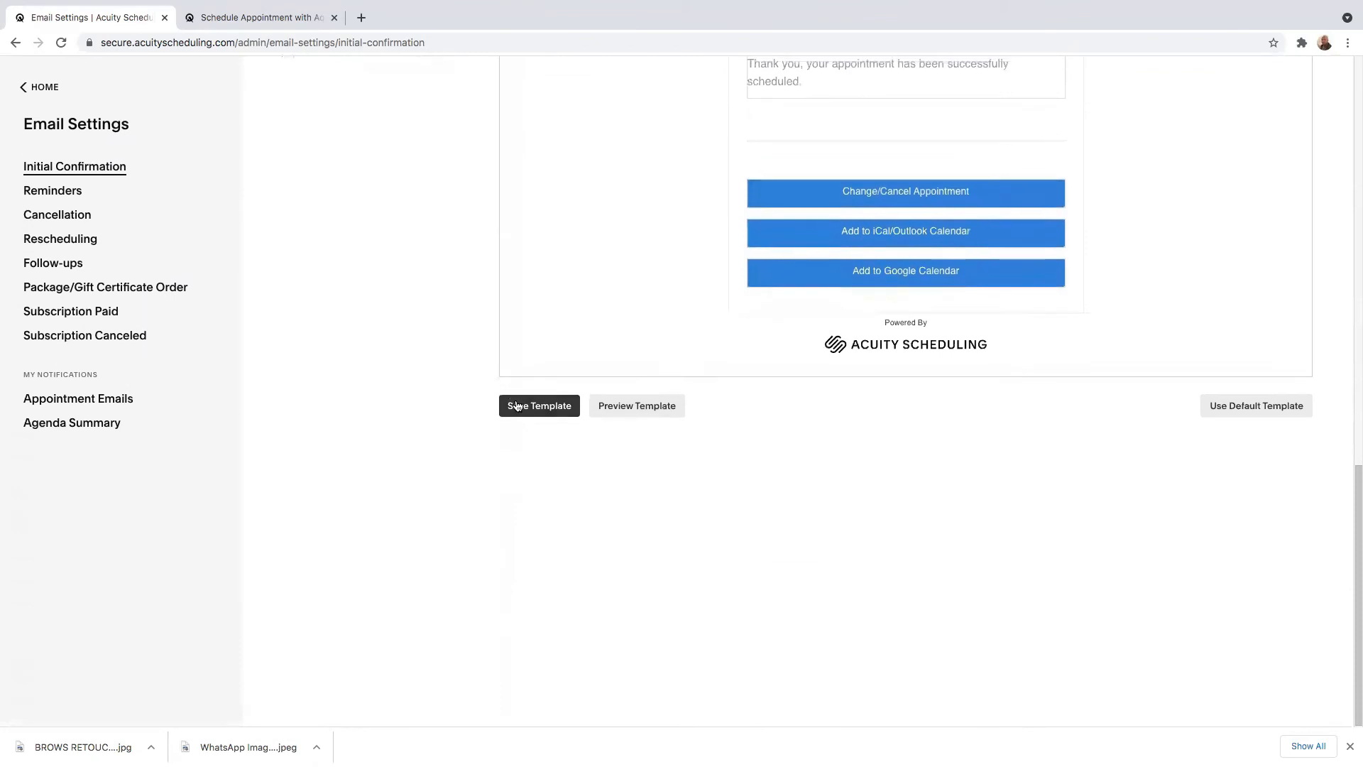
pyautogui.click(532, 401)
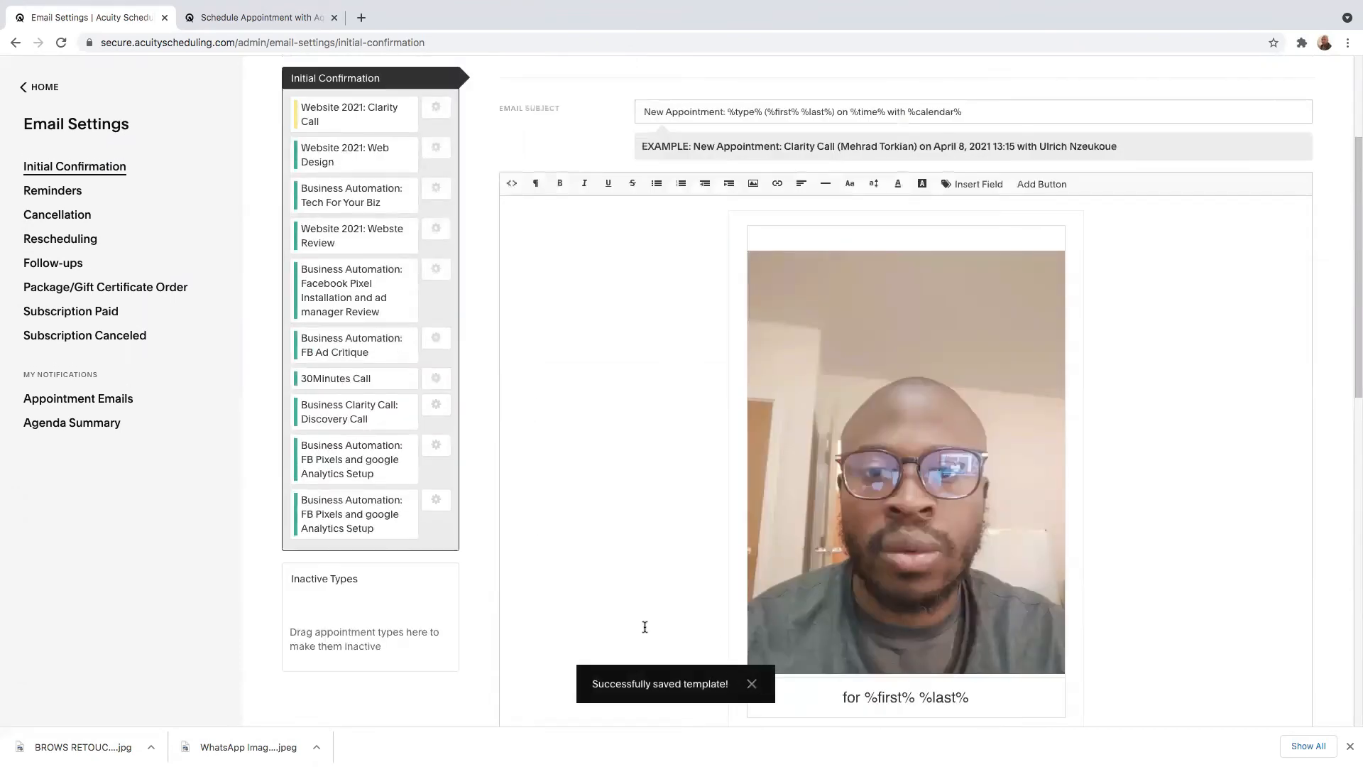
# Review the contents of the Reminder 1 email template and the Cancellation email template.
pyautogui.click(65, 198)
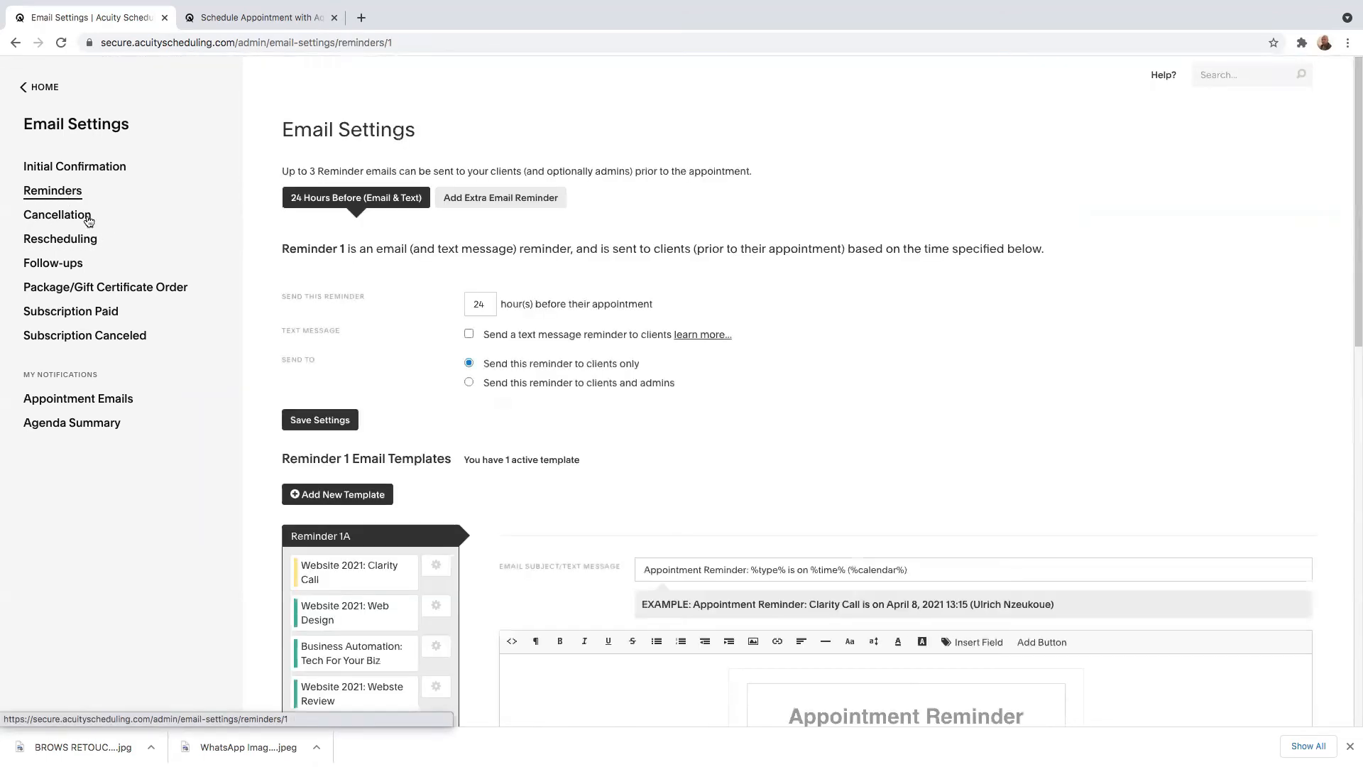
pyautogui.scroll(-3, 725, 421)
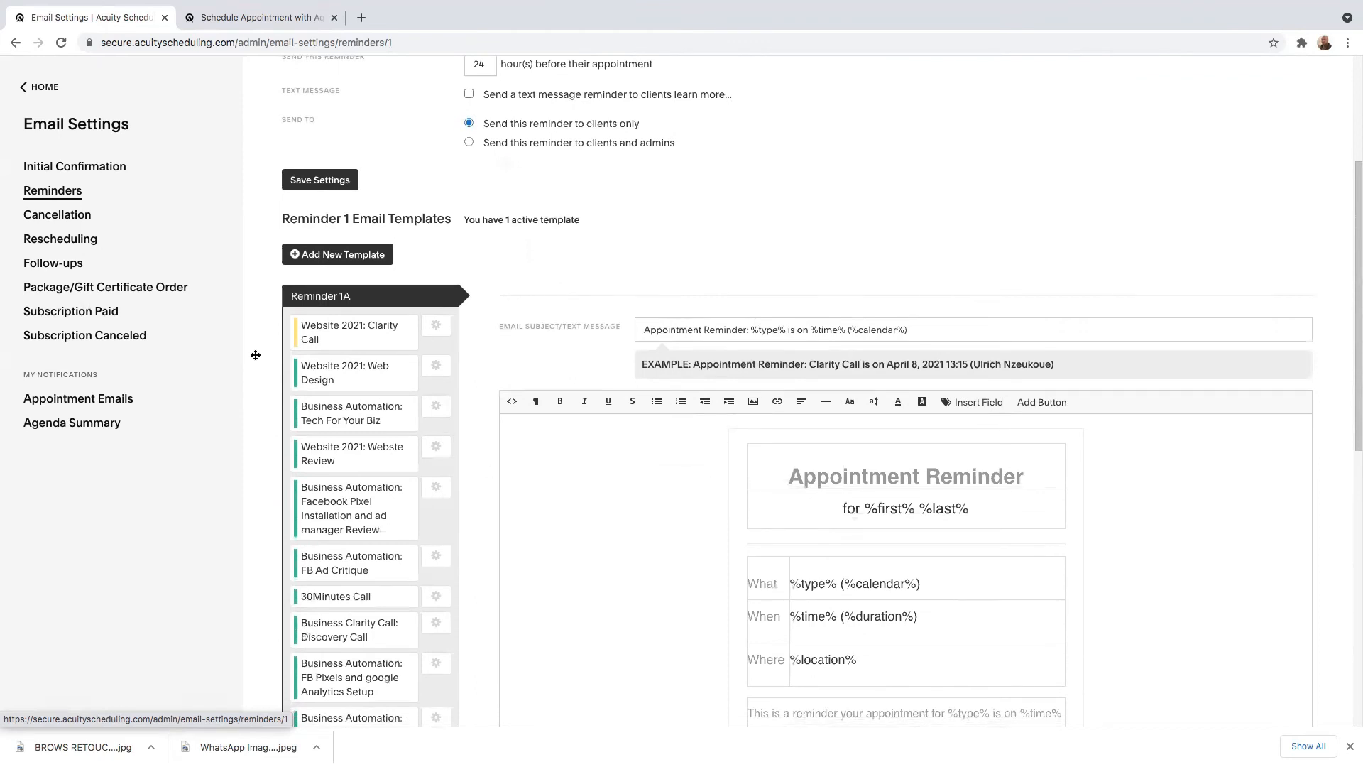
pyautogui.scroll(-3, 727, 555)
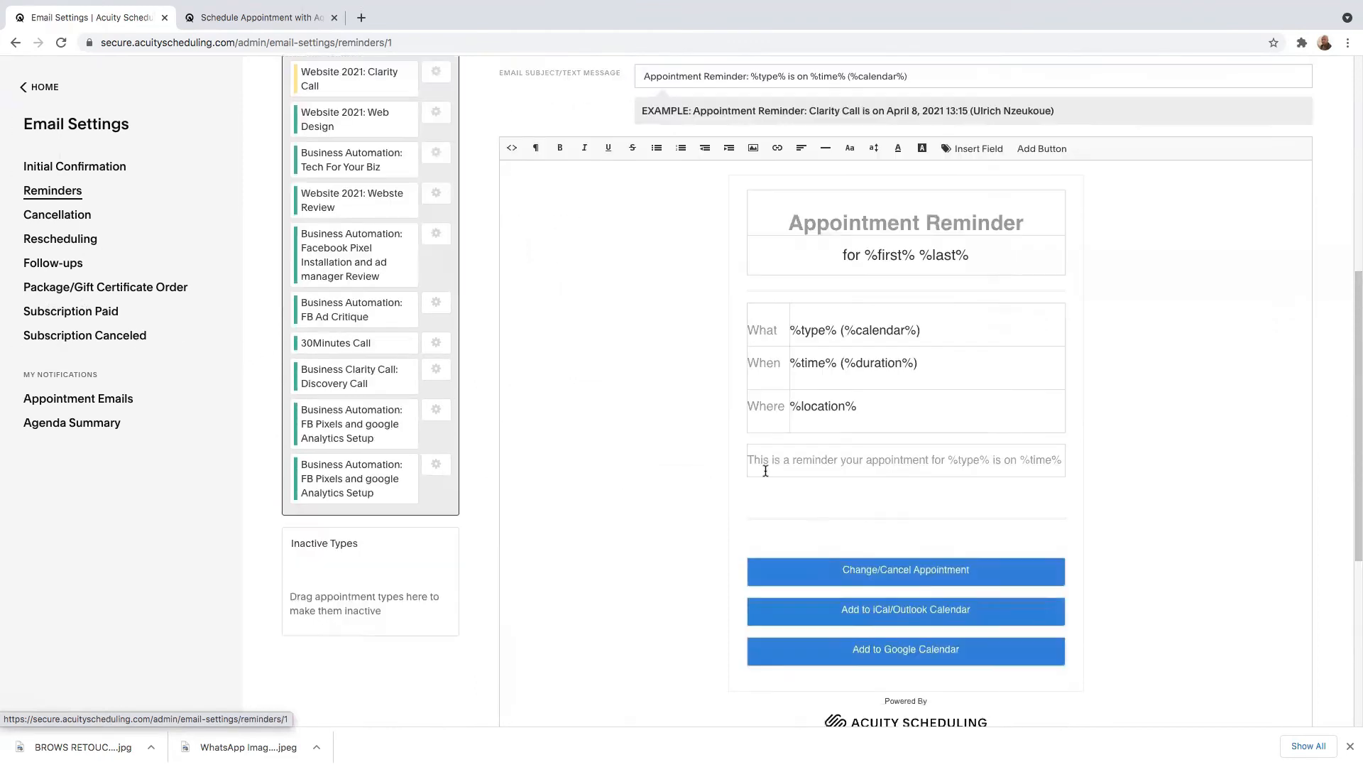
pyautogui.scroll(-2, 872, 507)
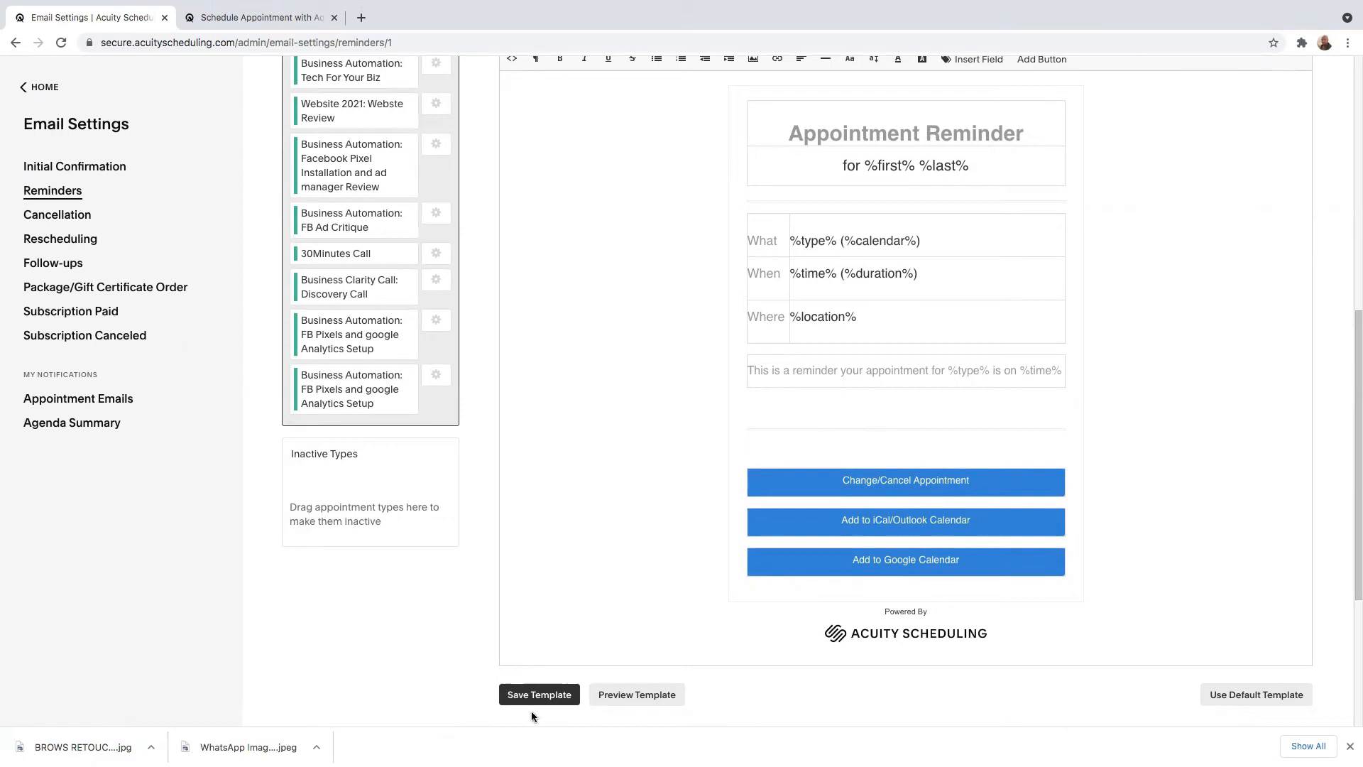
pyautogui.click(59, 217)
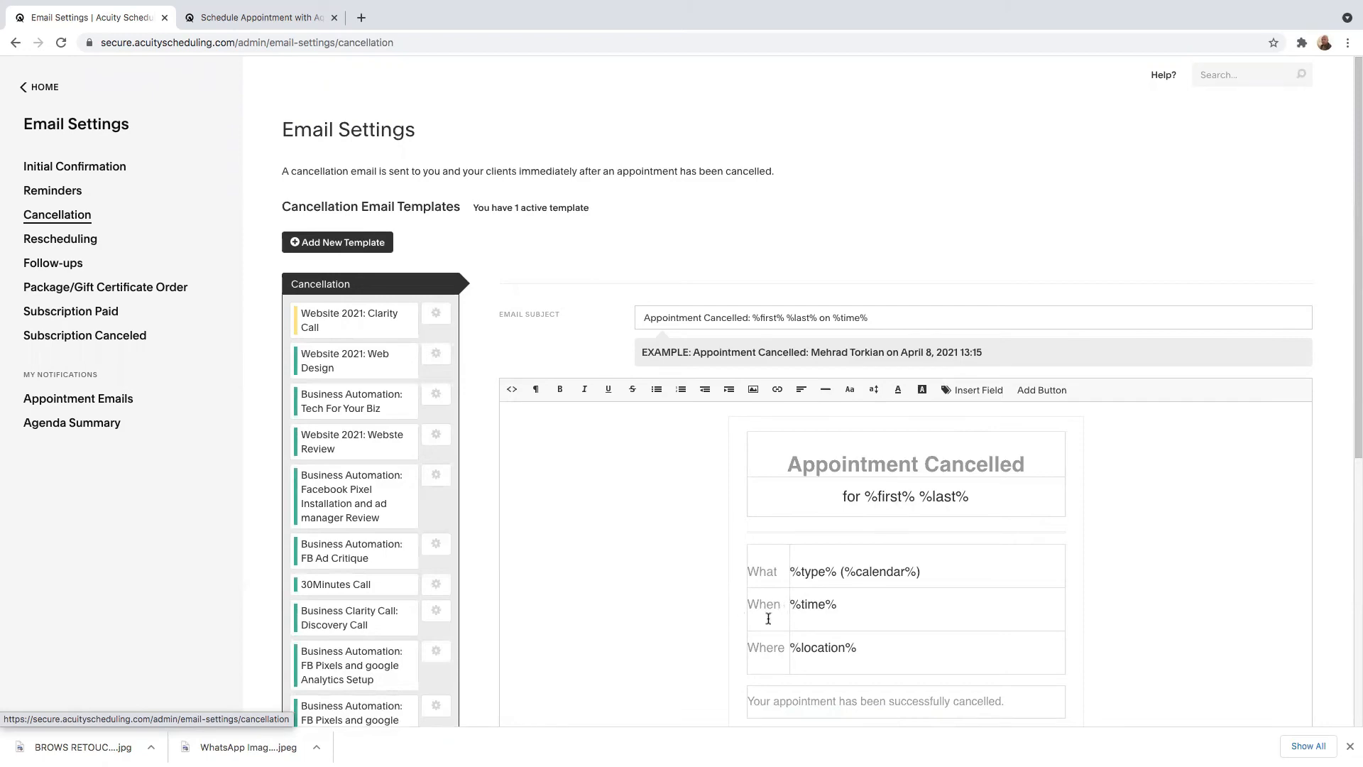
pyautogui.scroll(-3, 795, 611)
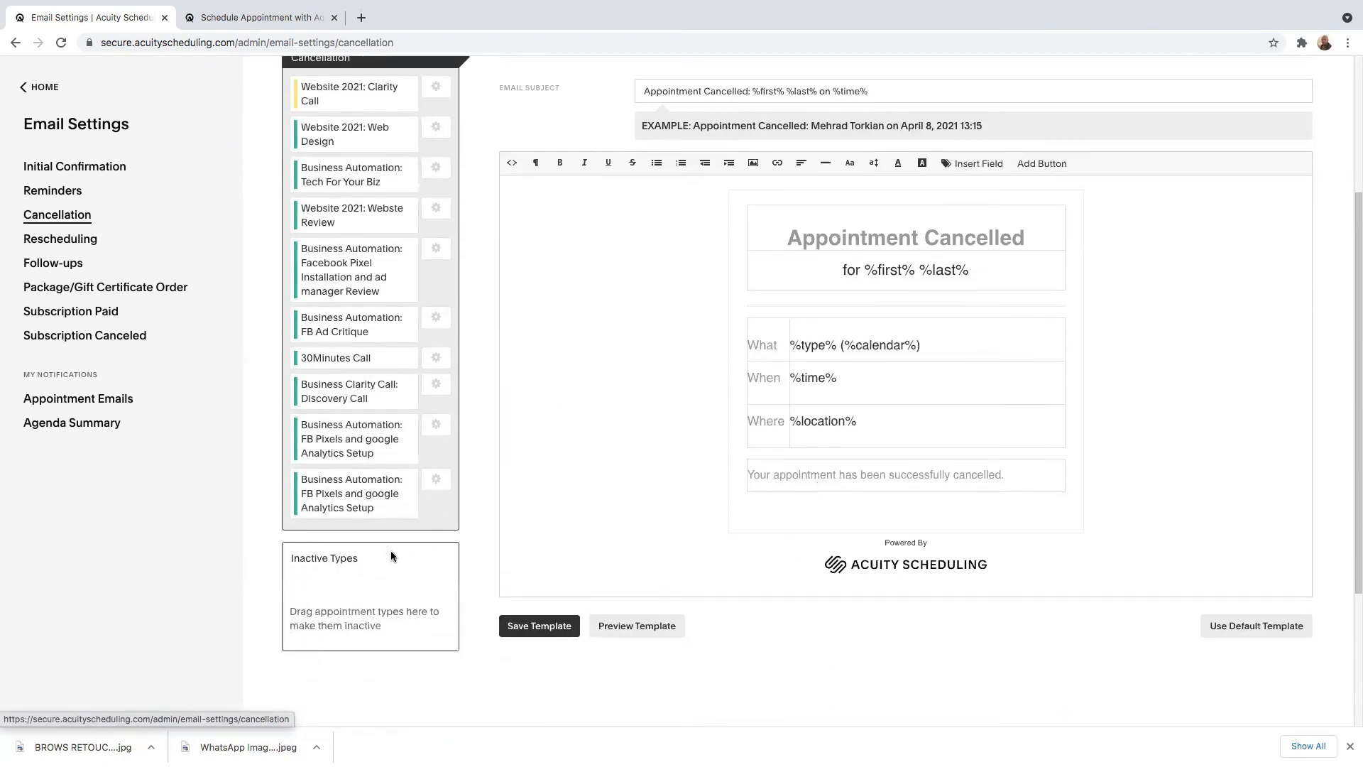
# Open the Rescheduling email template and examine its old and new time fields, message text and buttons.
pyautogui.click(62, 240)
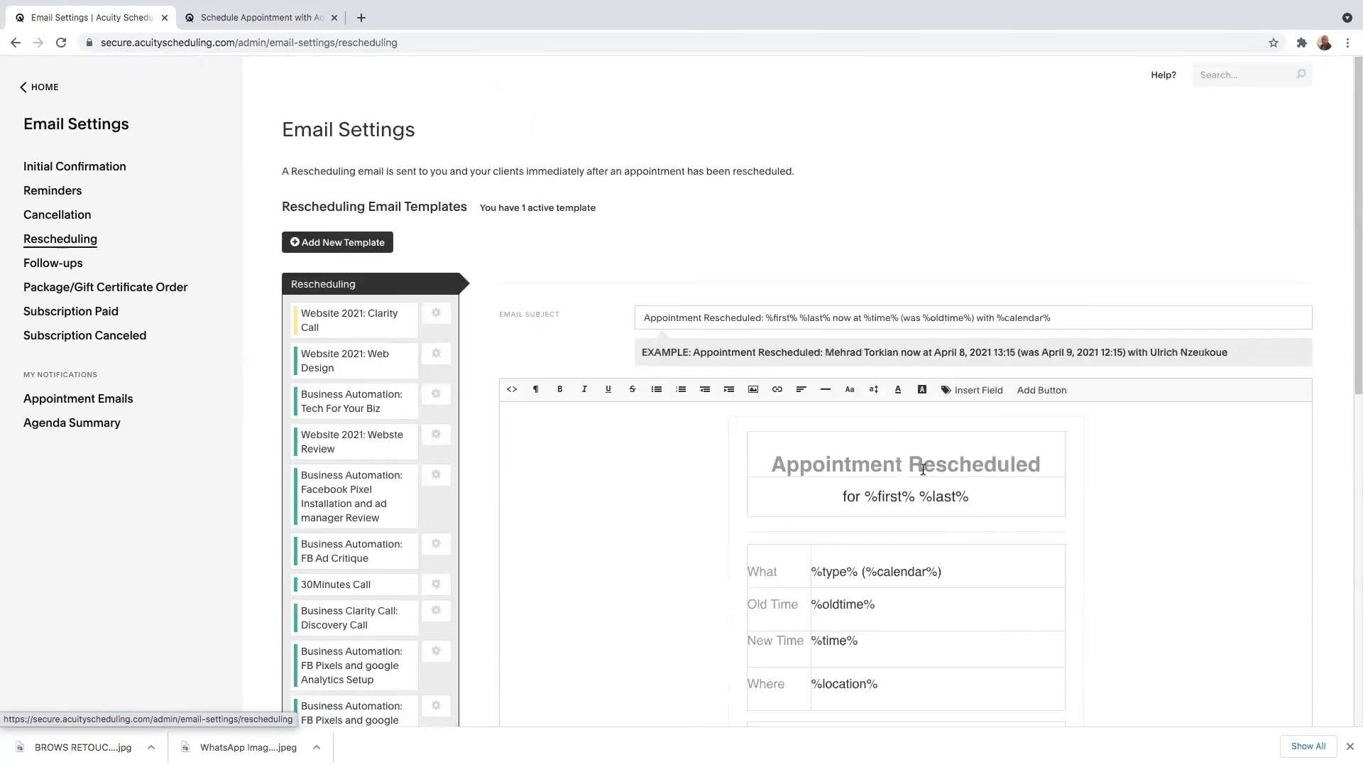
pyautogui.scroll(-4, 922, 471)
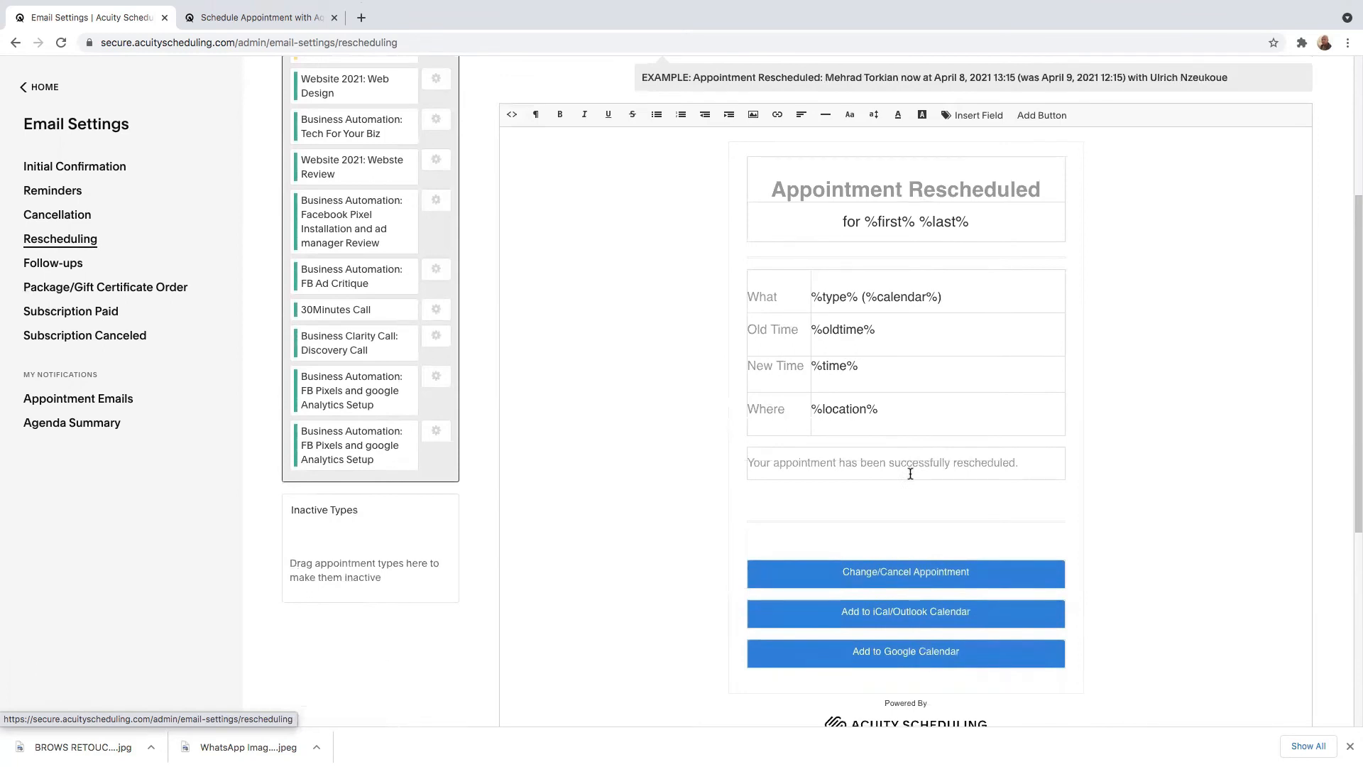
pyautogui.scroll(-4, 923, 473)
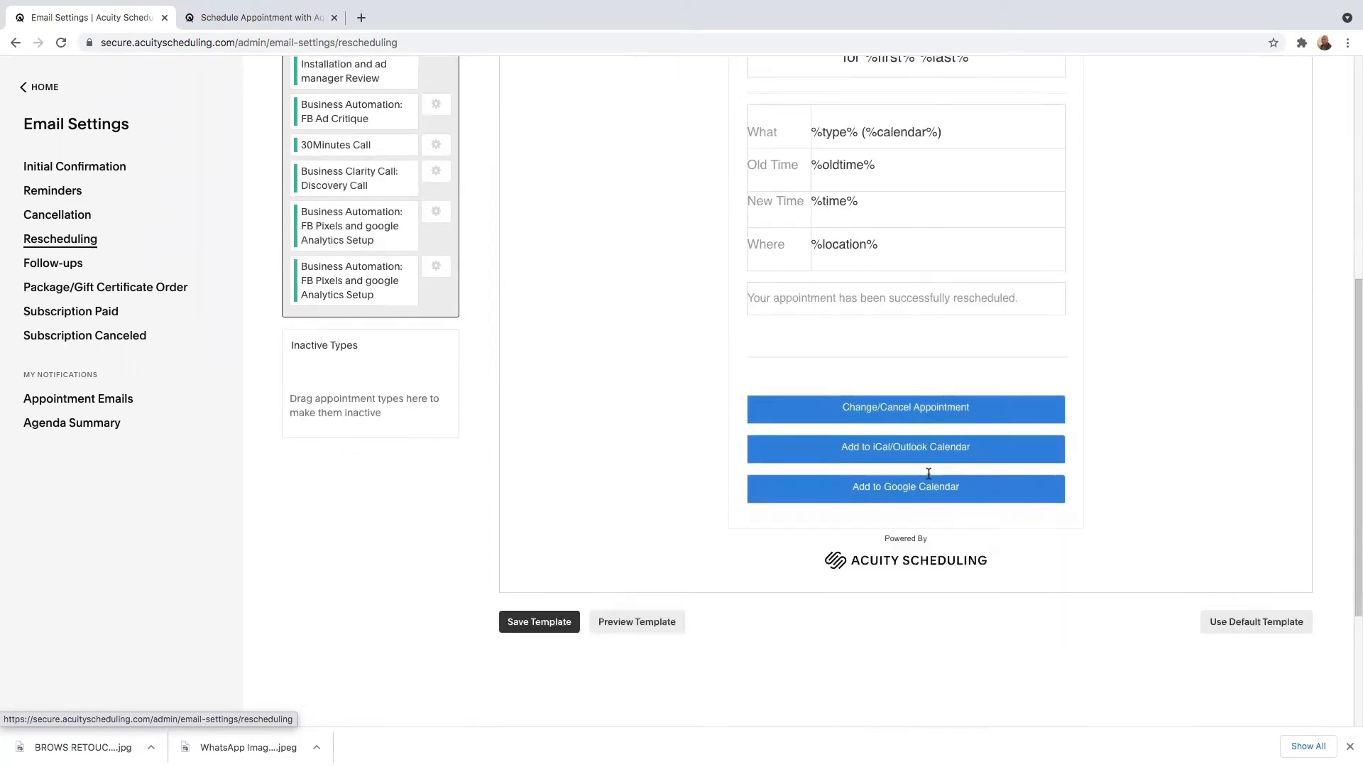
pyautogui.scroll(5, 929, 474)
pyautogui.scroll(-4, 884, 478)
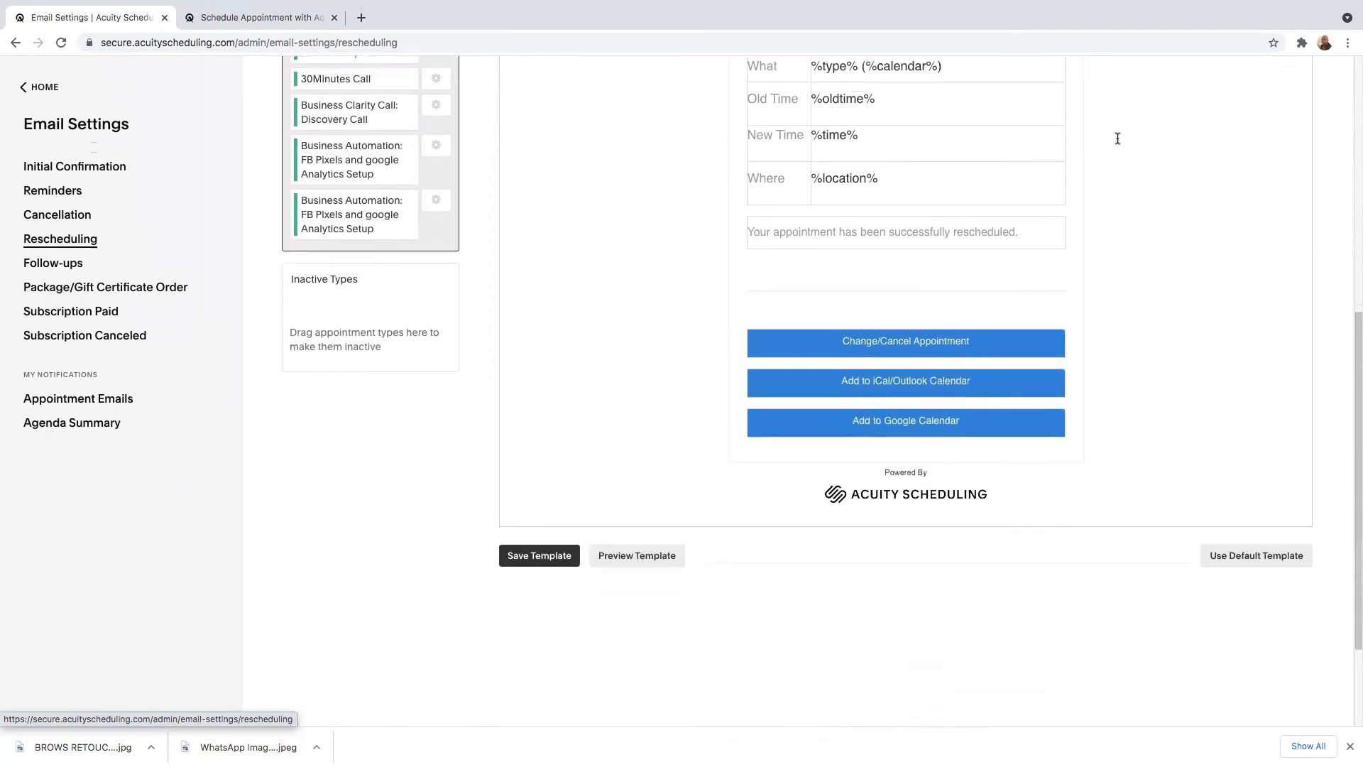
pyautogui.click(1021, 237)
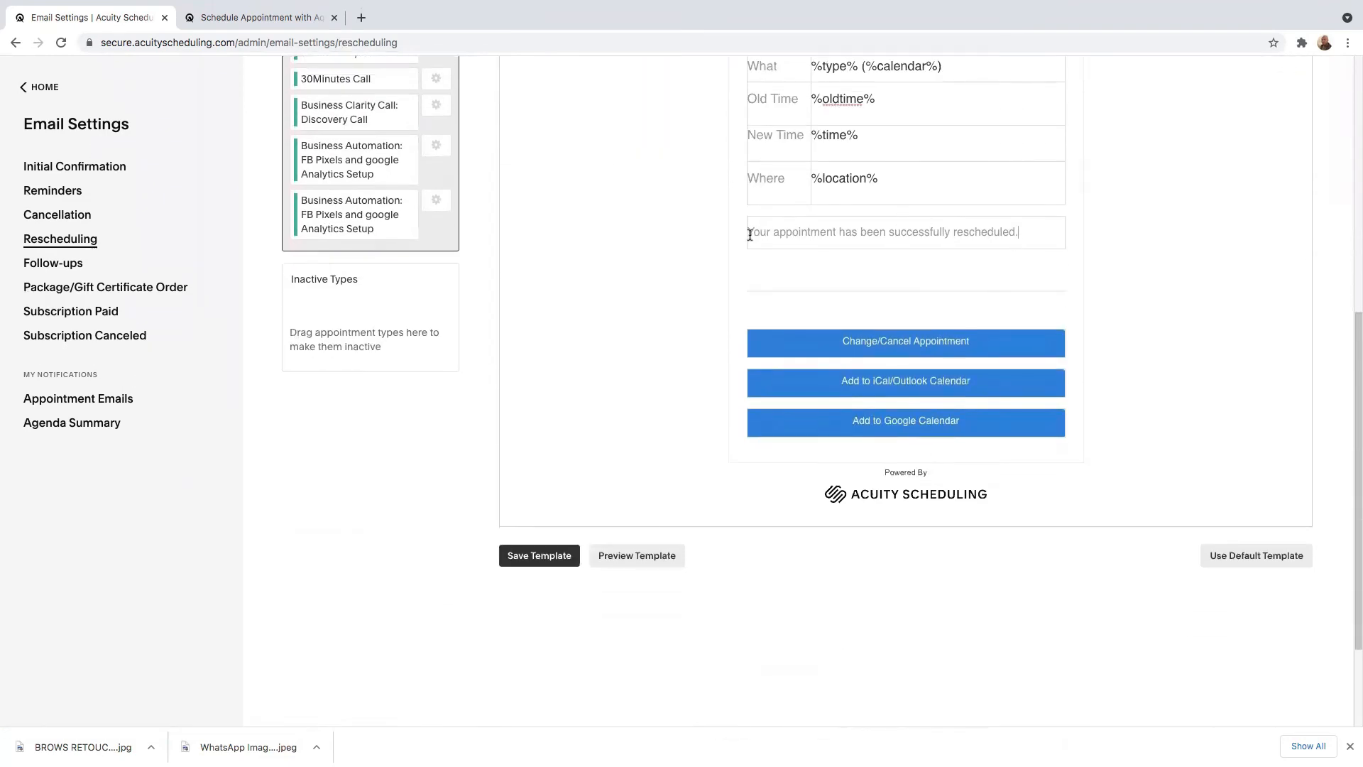
pyautogui.moveTo(746, 233); pyautogui.dragTo(1001, 232)
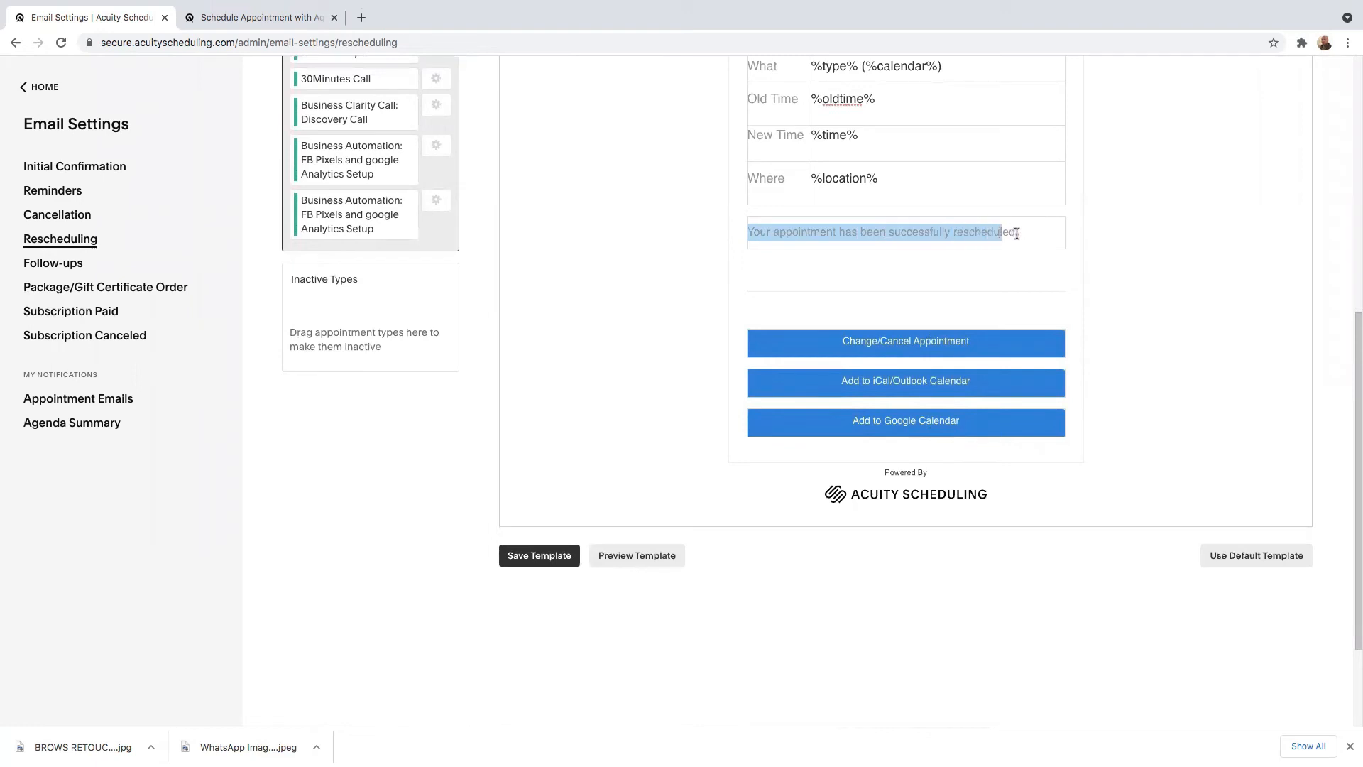
pyautogui.click(1017, 234)
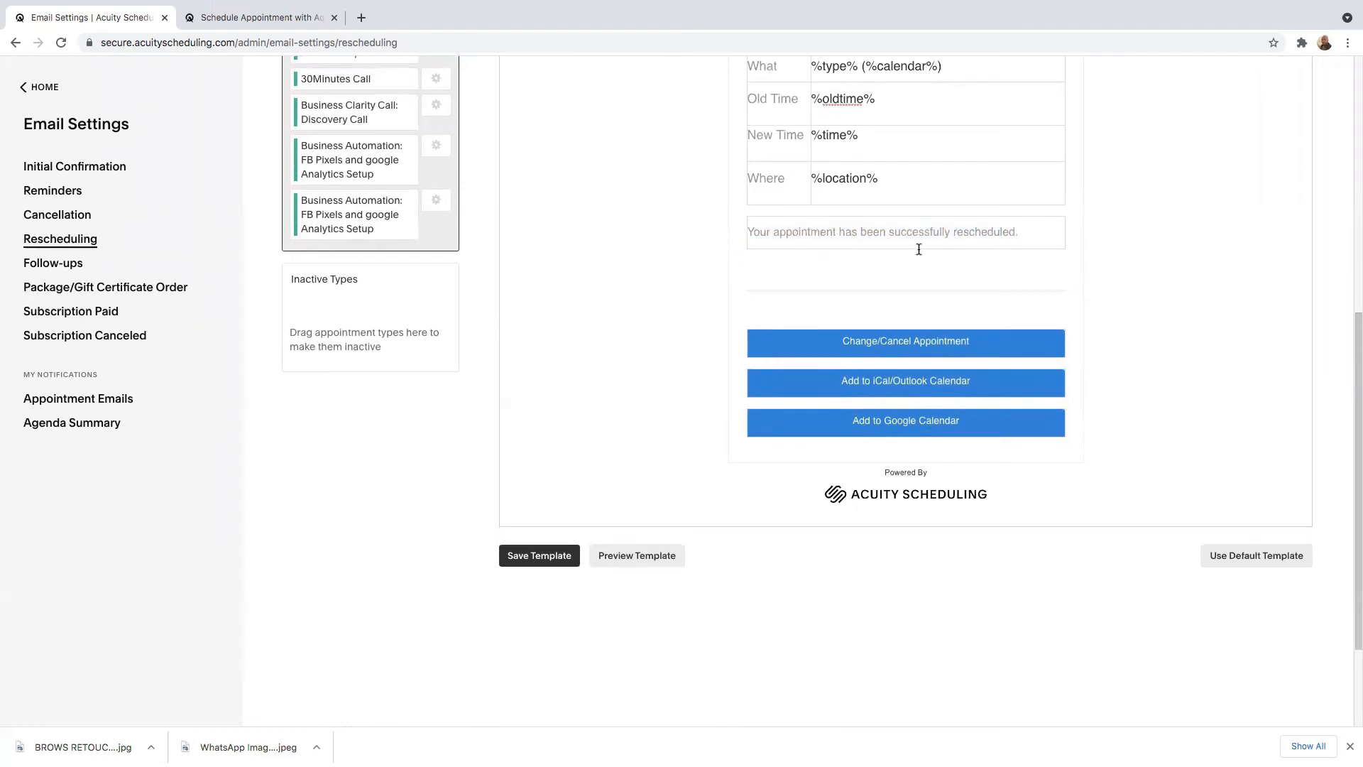
pyautogui.scroll(3, 718, 268)
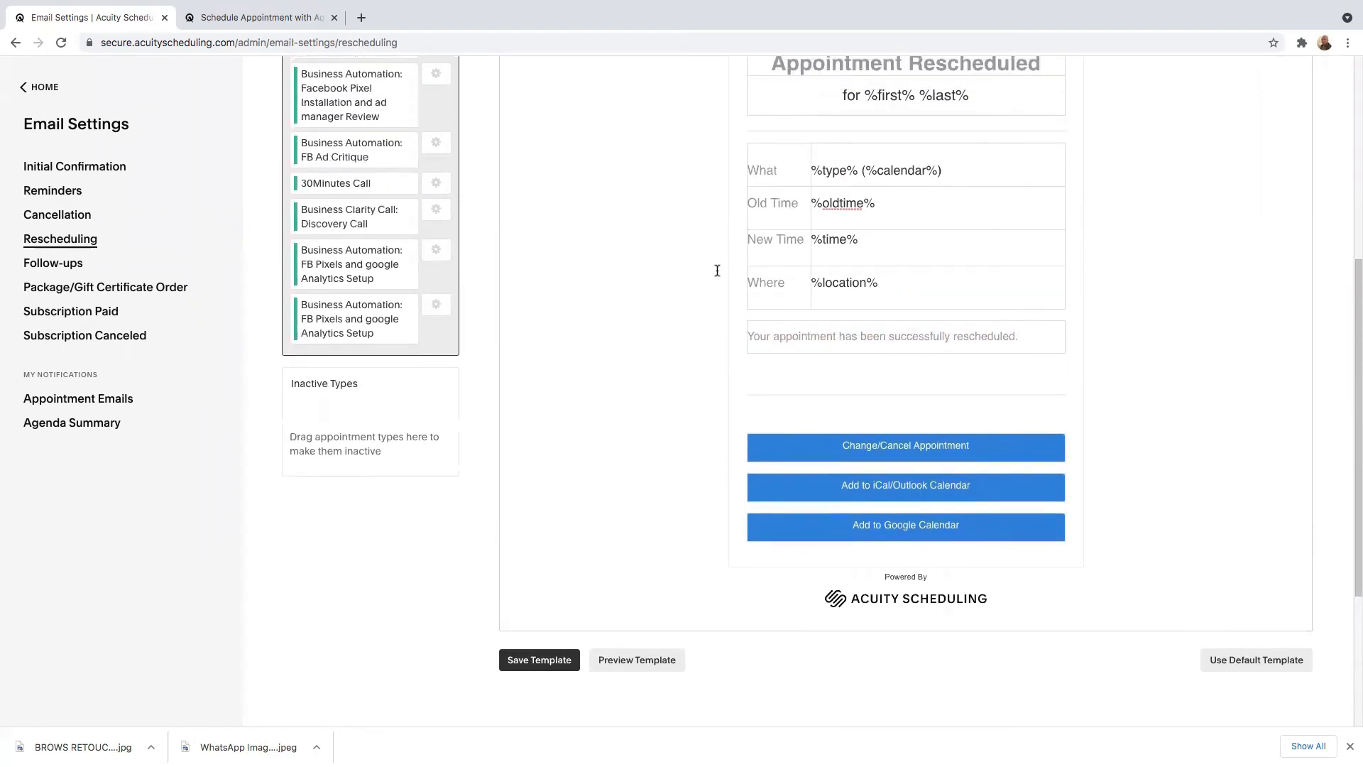
# Return to the Cancellation email template and examine its appointment details and message text.
pyautogui.click(79, 216)
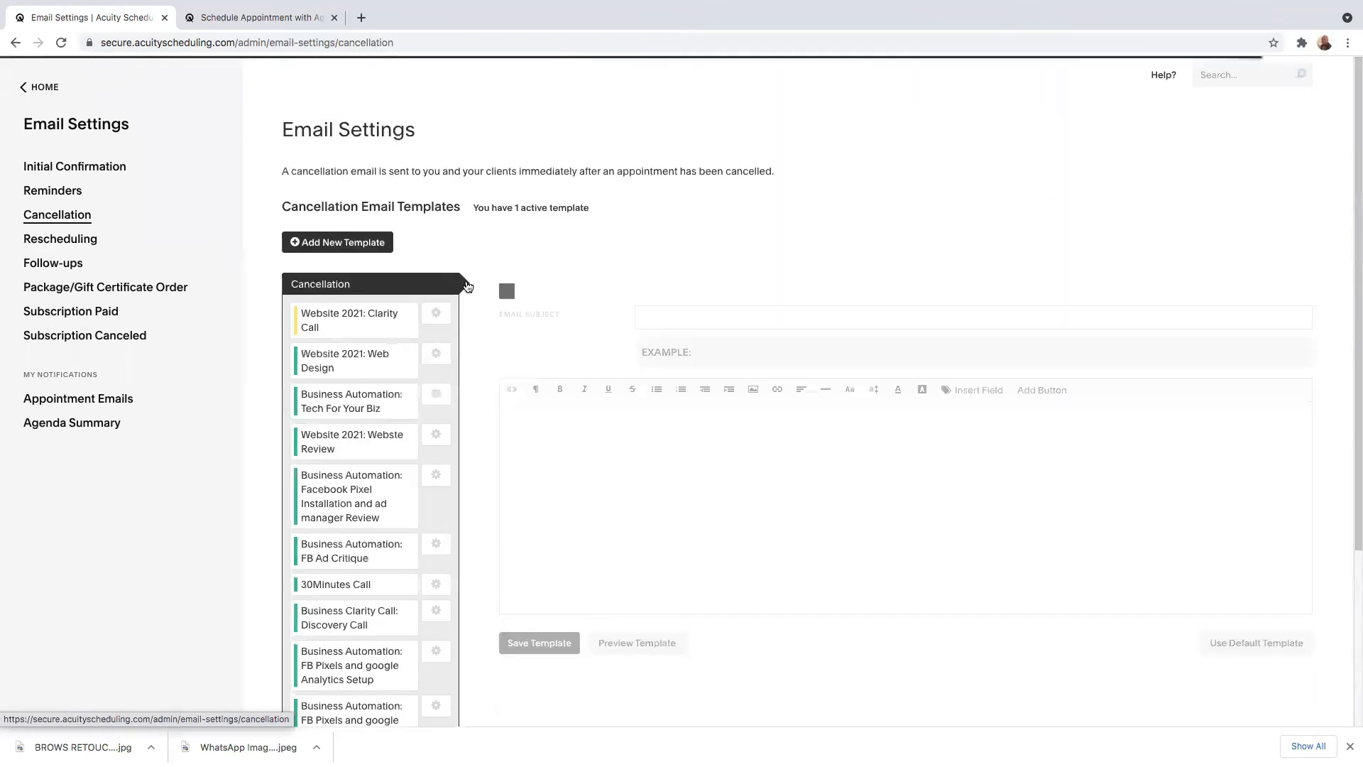
pyautogui.scroll(-4, 852, 454)
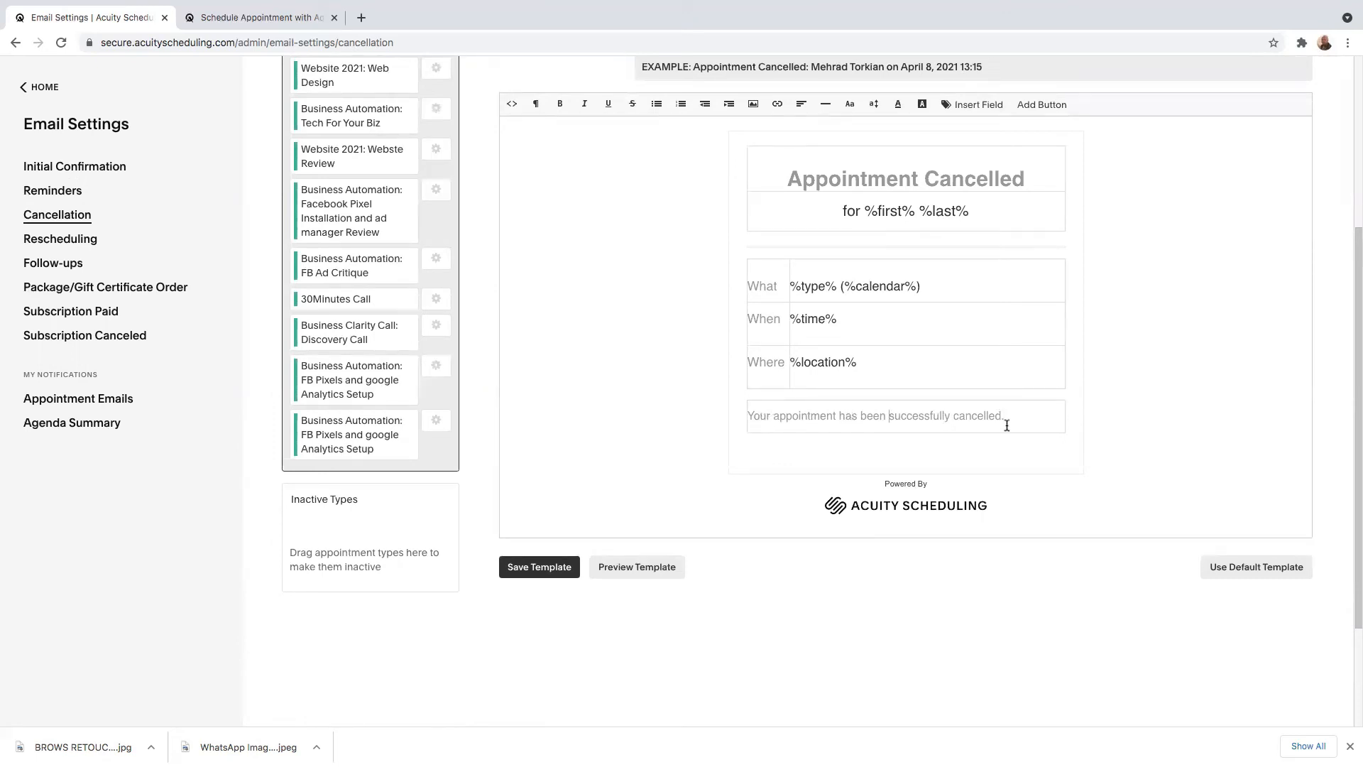
# Open the Follow-ups email settings and start customizing the follow-up emails.
pyautogui.click(57, 267)
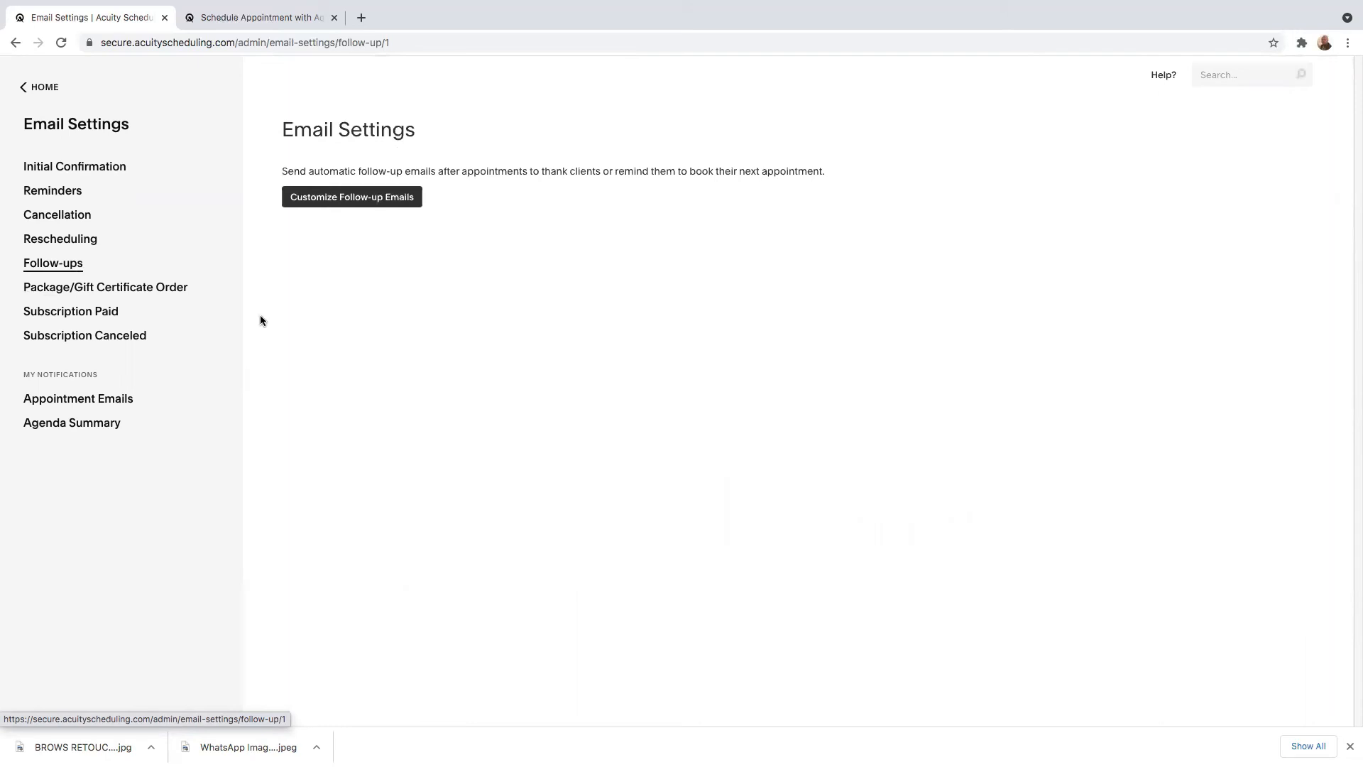
pyautogui.scroll(2, 306, 263)
pyautogui.scroll(-2, 440, 317)
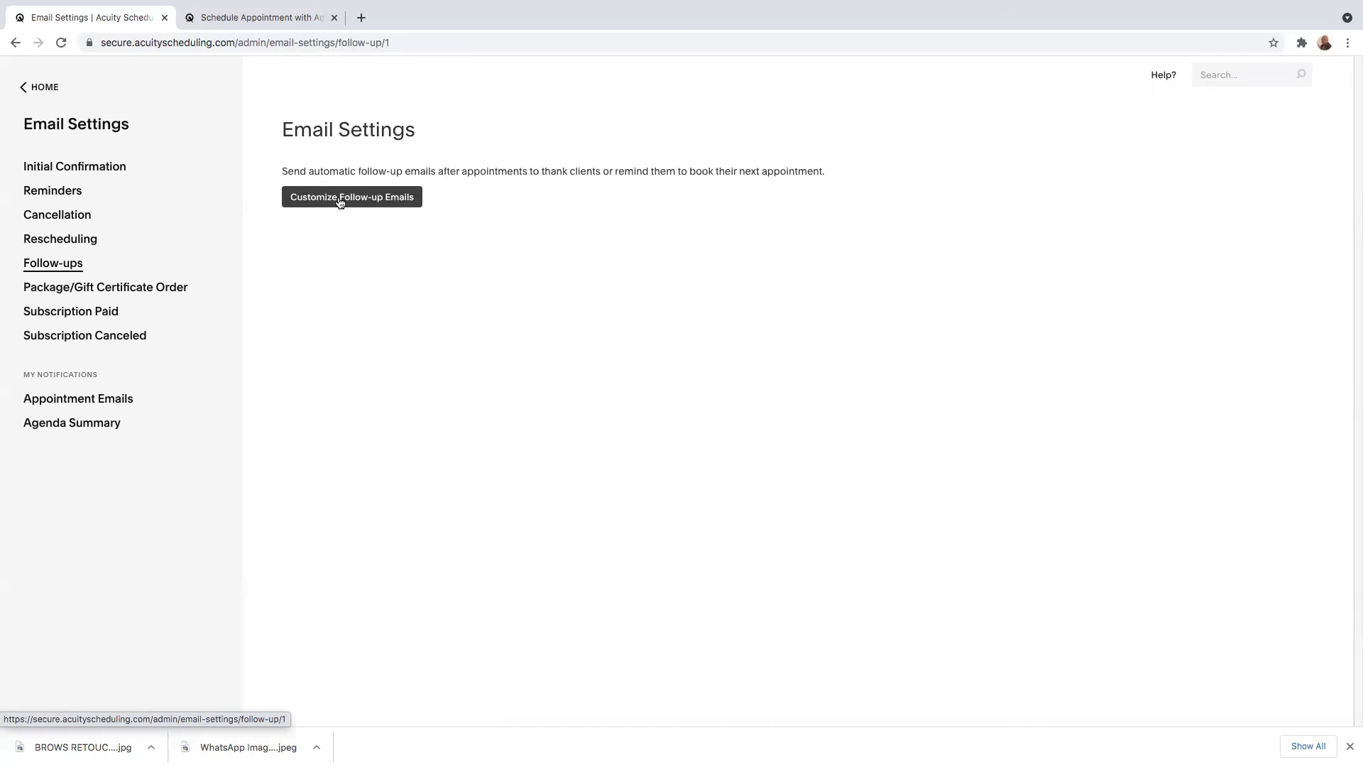
pyautogui.click(339, 202)
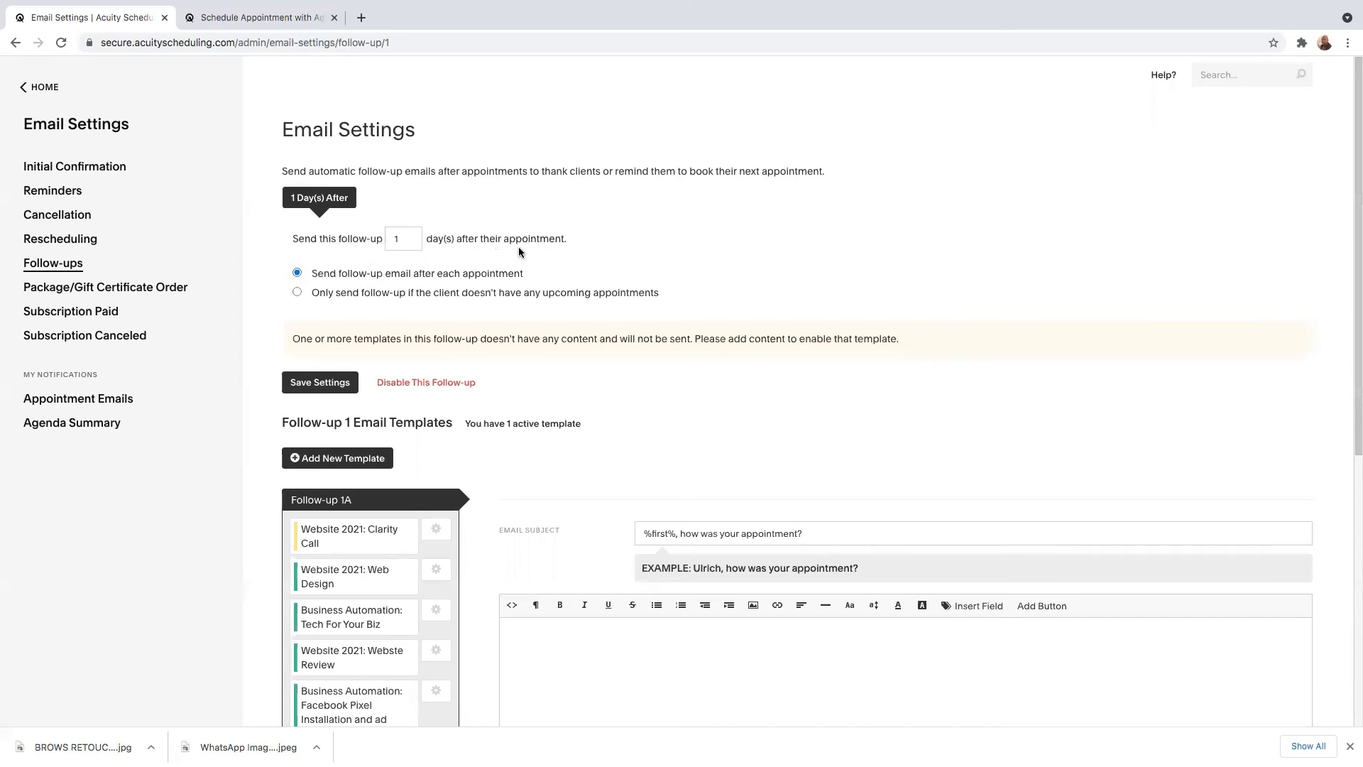
# Set the follow-up to send 3 days after the appointment, and examine its email subject and message body.
pyautogui.click(400, 238)
pyautogui.scroll(-3, 674, 536)
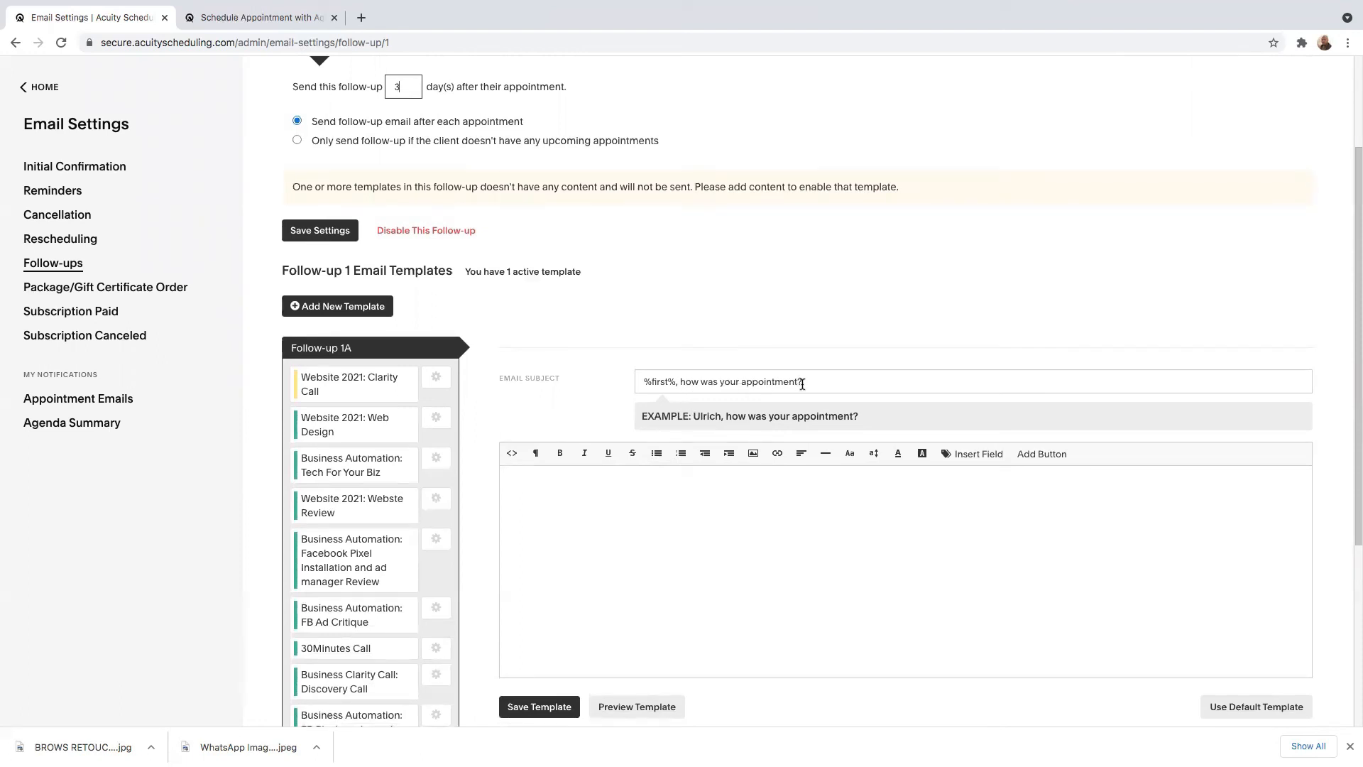
pyautogui.click(808, 384)
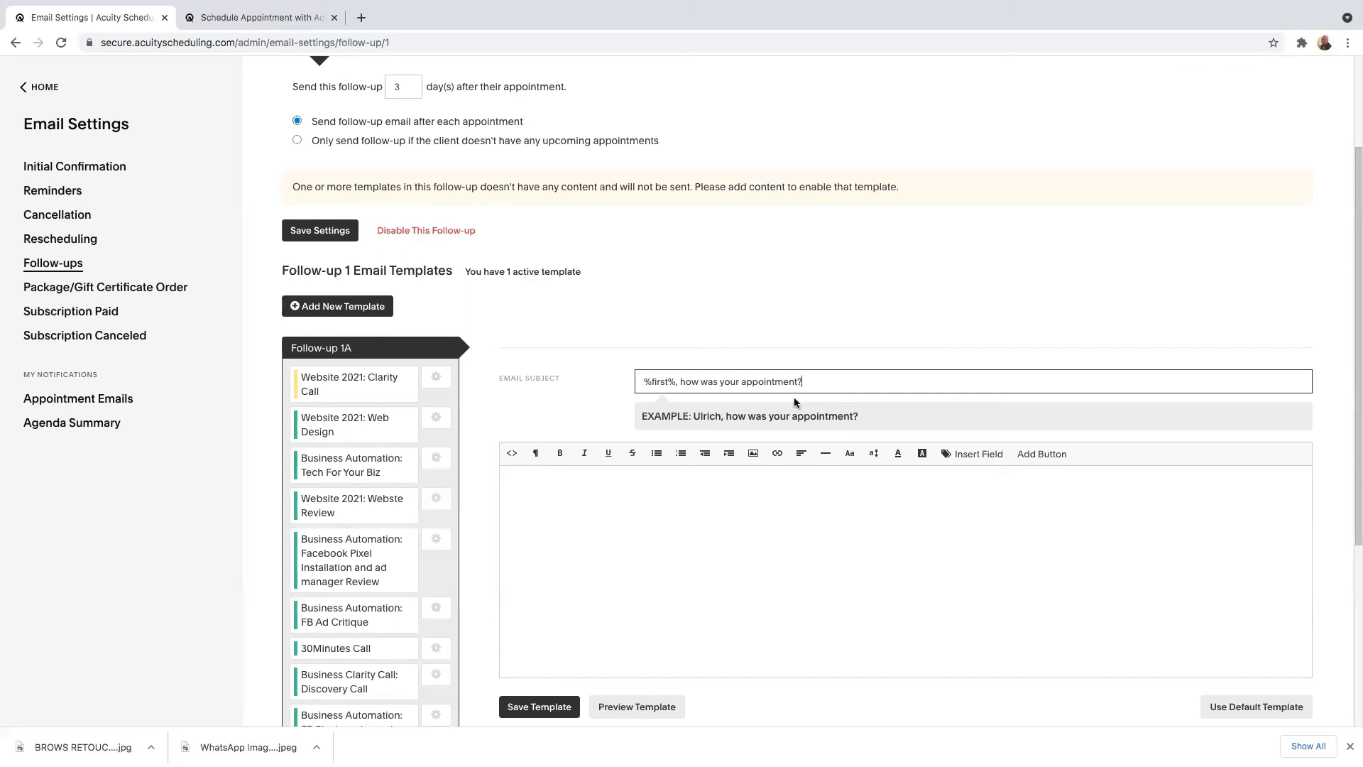
pyautogui.click(646, 492)
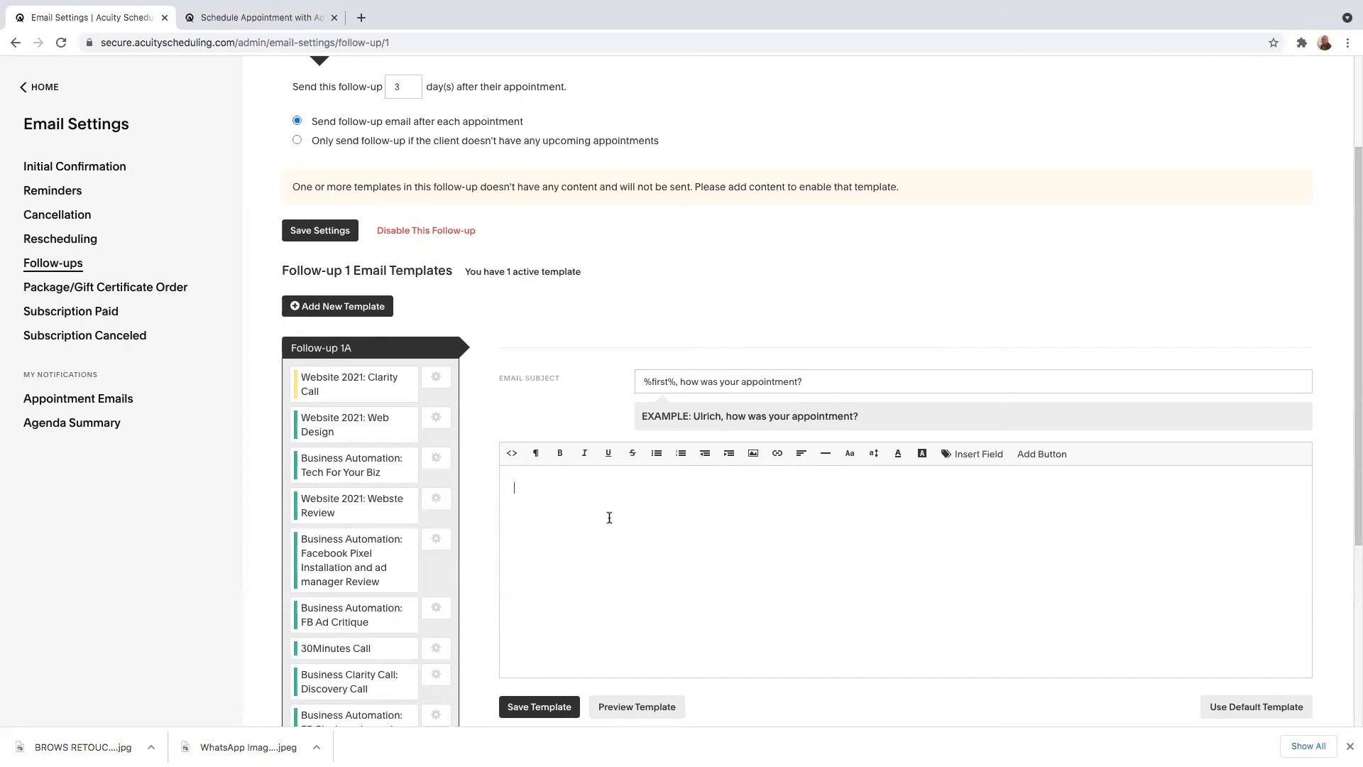
pyautogui.scroll(-2, 608, 518)
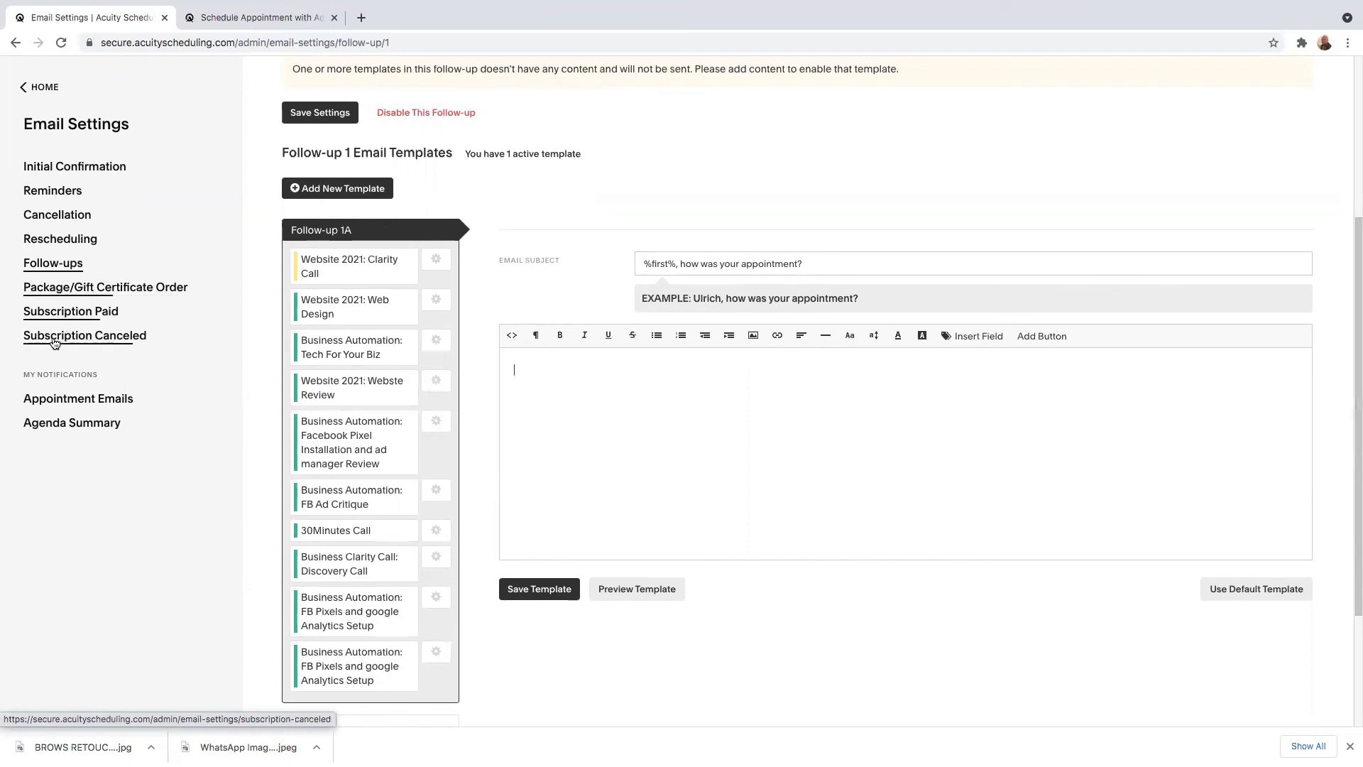
# Review the Package/Gift Certificate Order email template and the Appointment Emails notification options, and return to the appointment calendar.
pyautogui.click(45, 288)
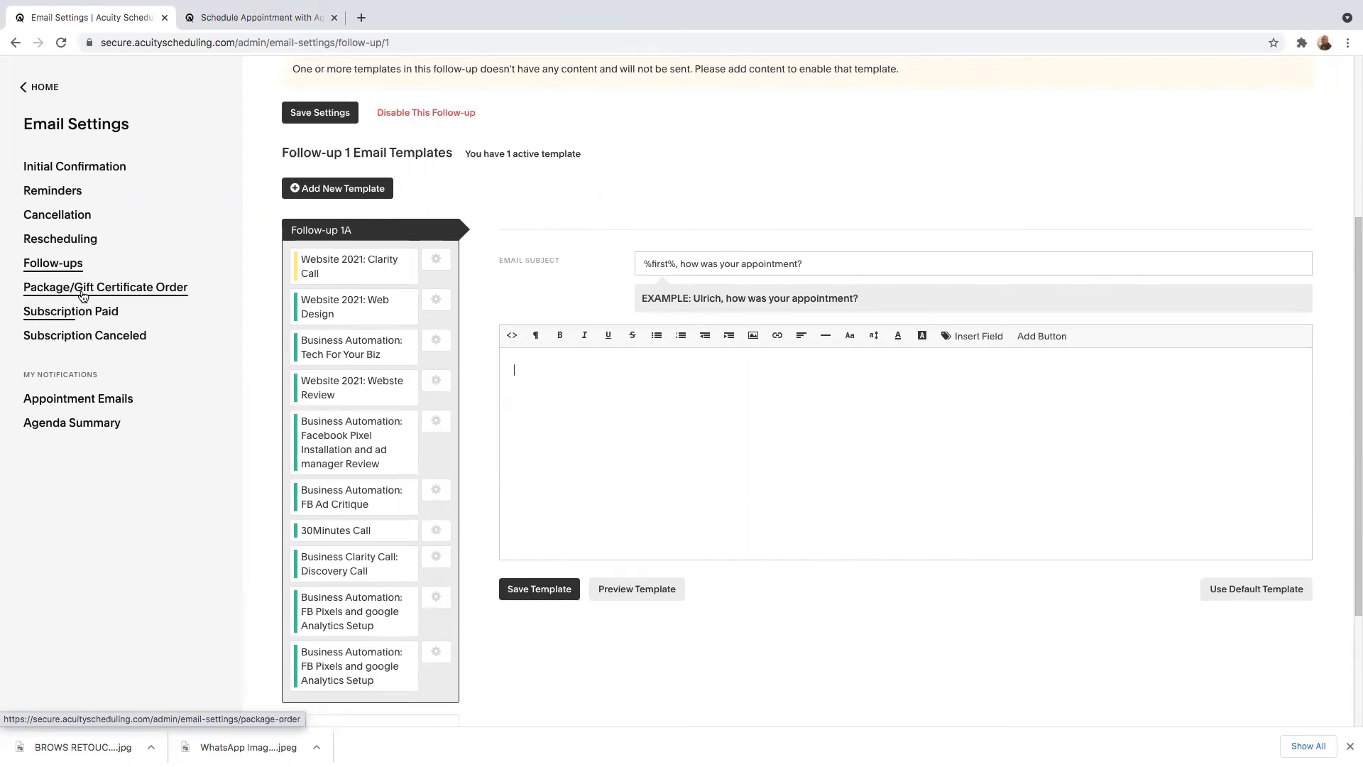
pyautogui.click(63, 404)
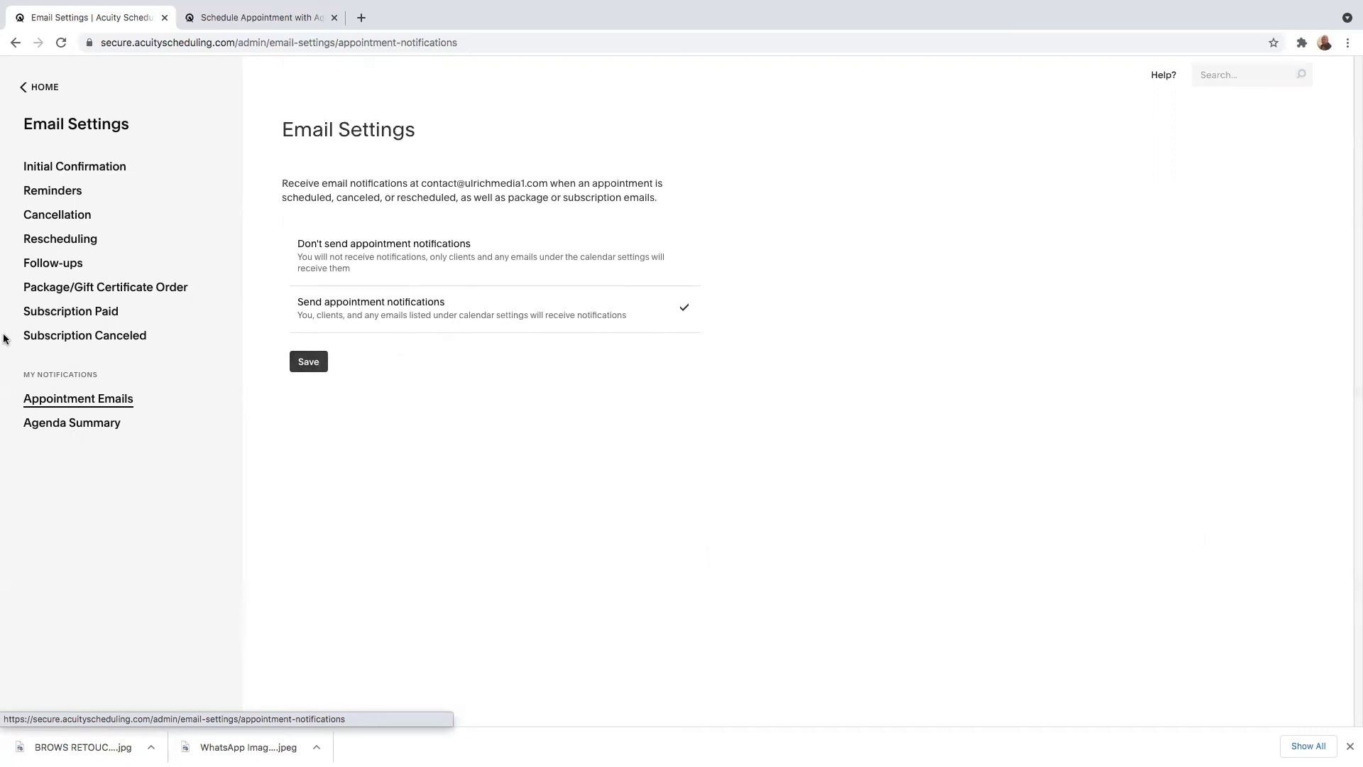
pyautogui.click(39, 87)
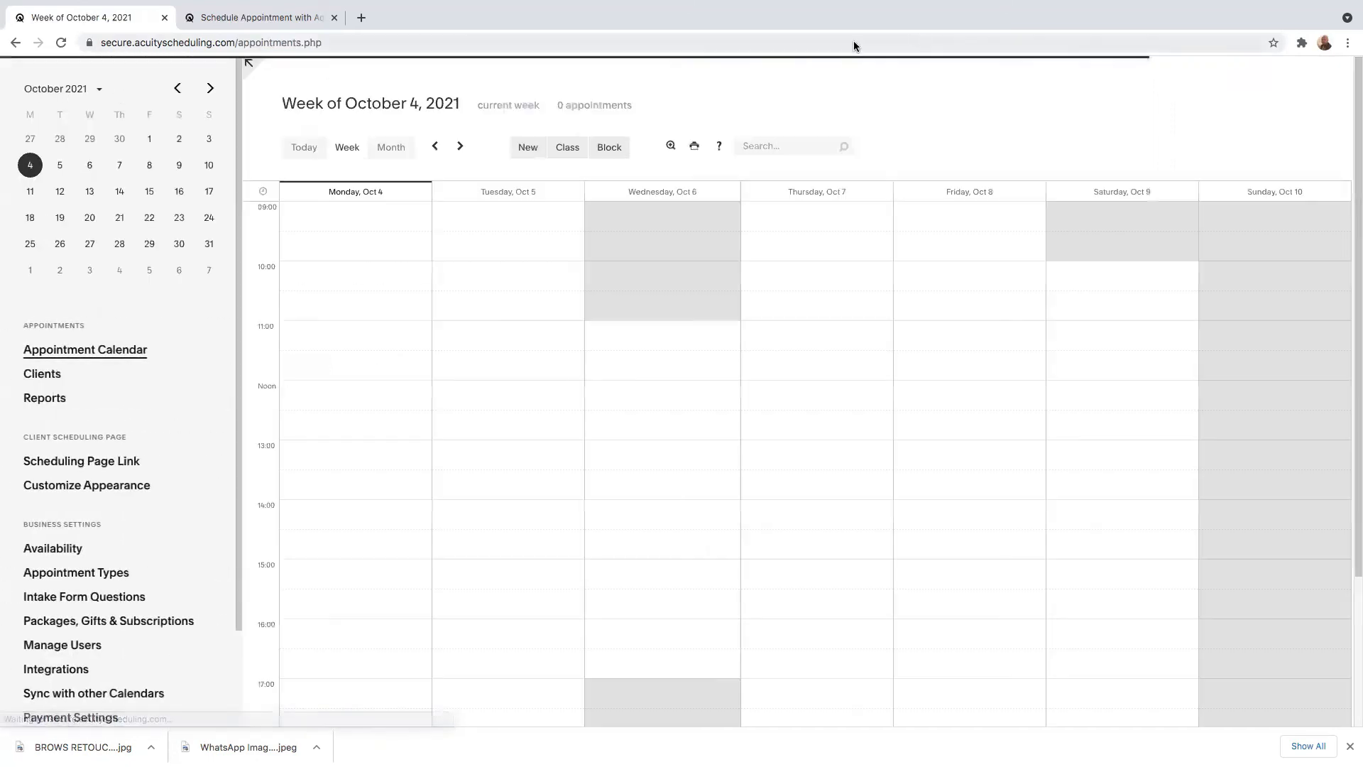